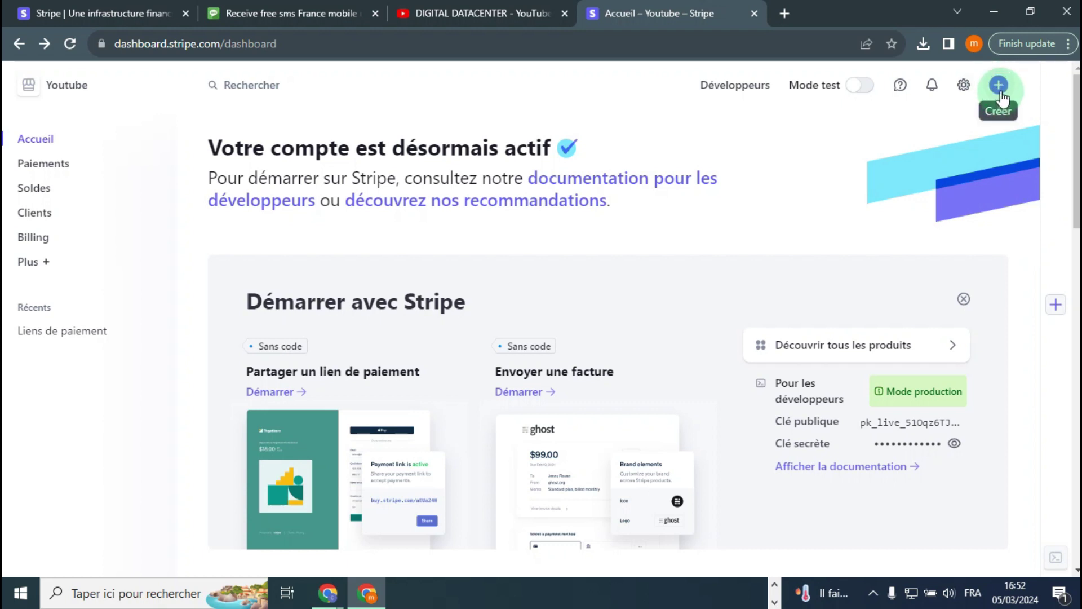
Start creating a payment link of the type "Produits ou abonnements"
click(999, 90)
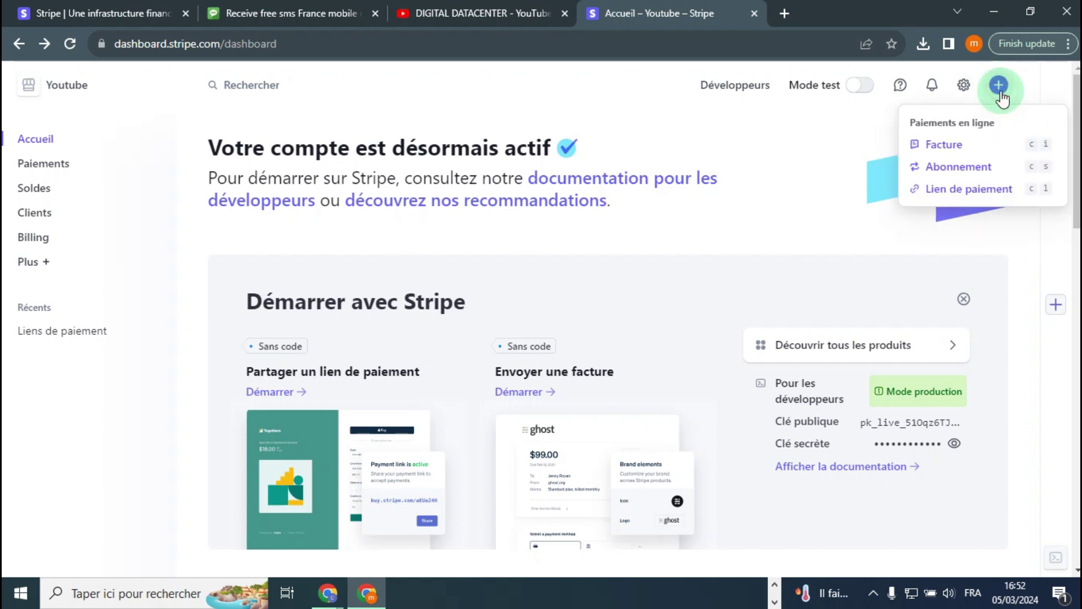
click(972, 192)
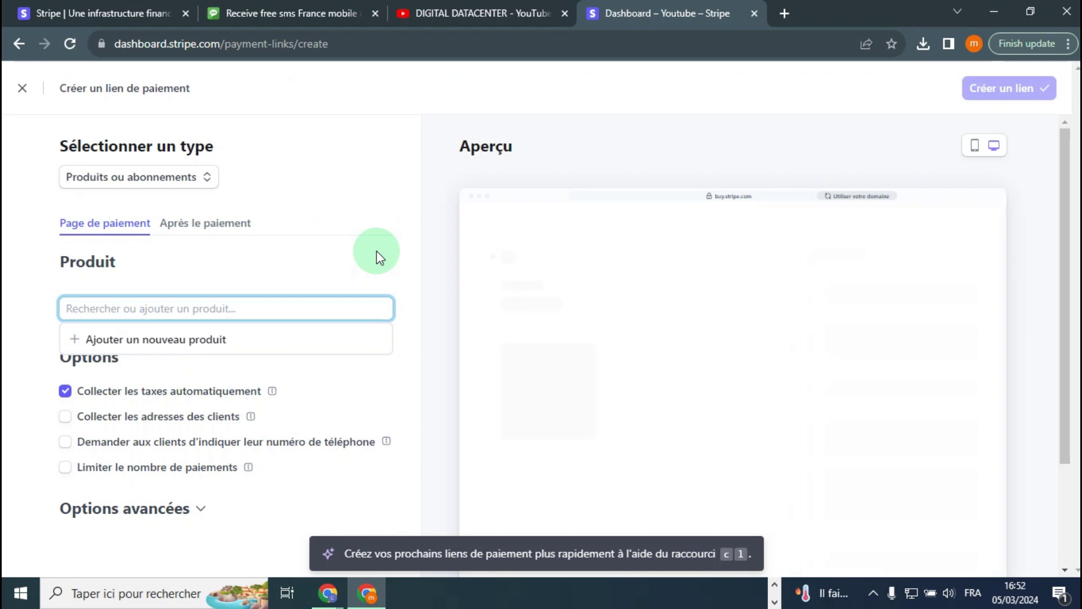
triple_click(132, 157)
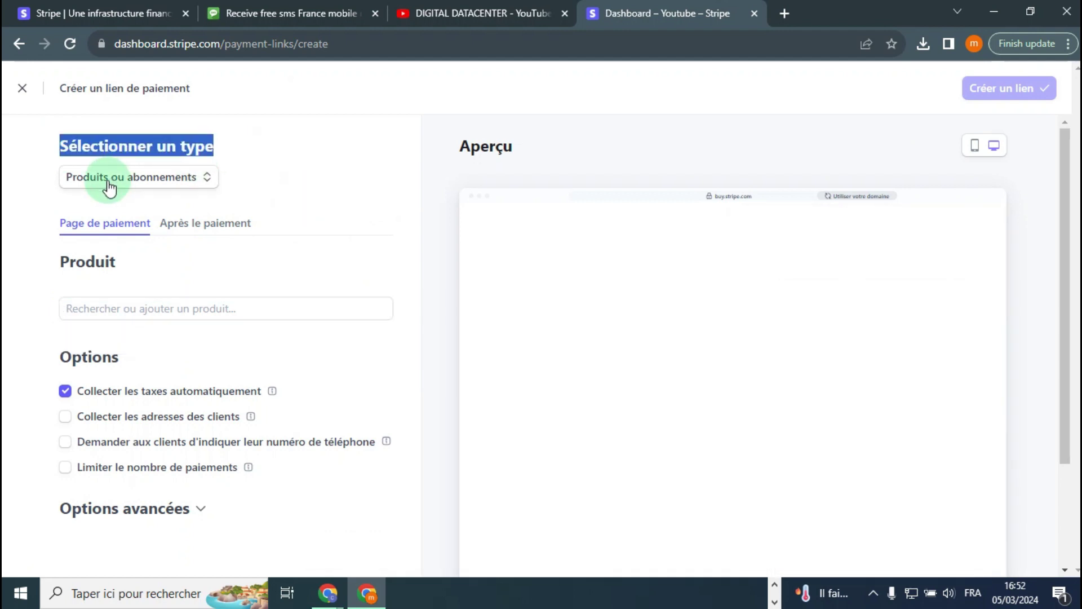
click(115, 179)
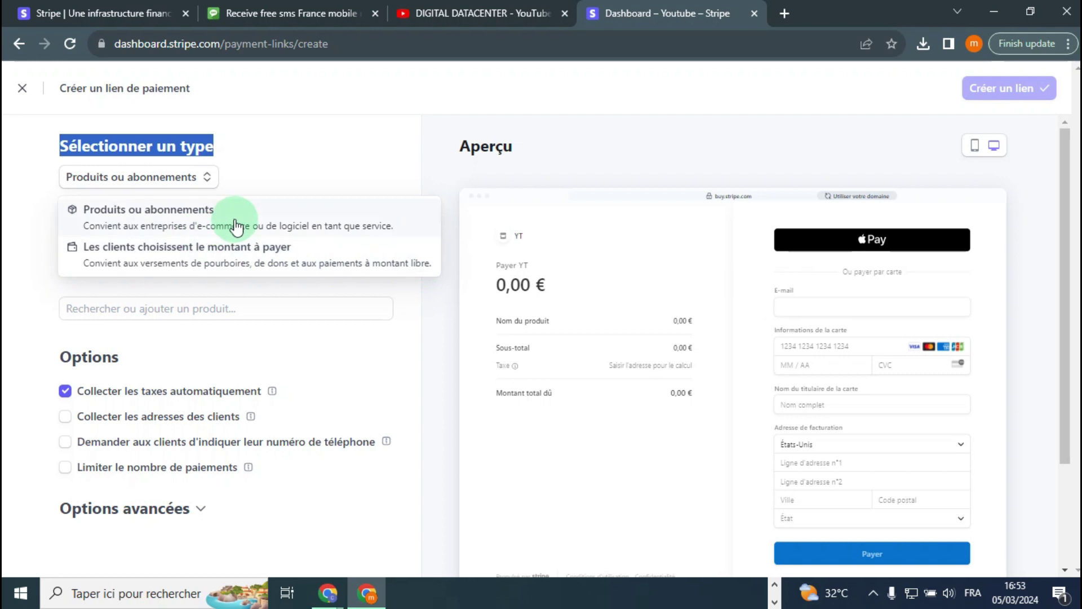
click(134, 221)
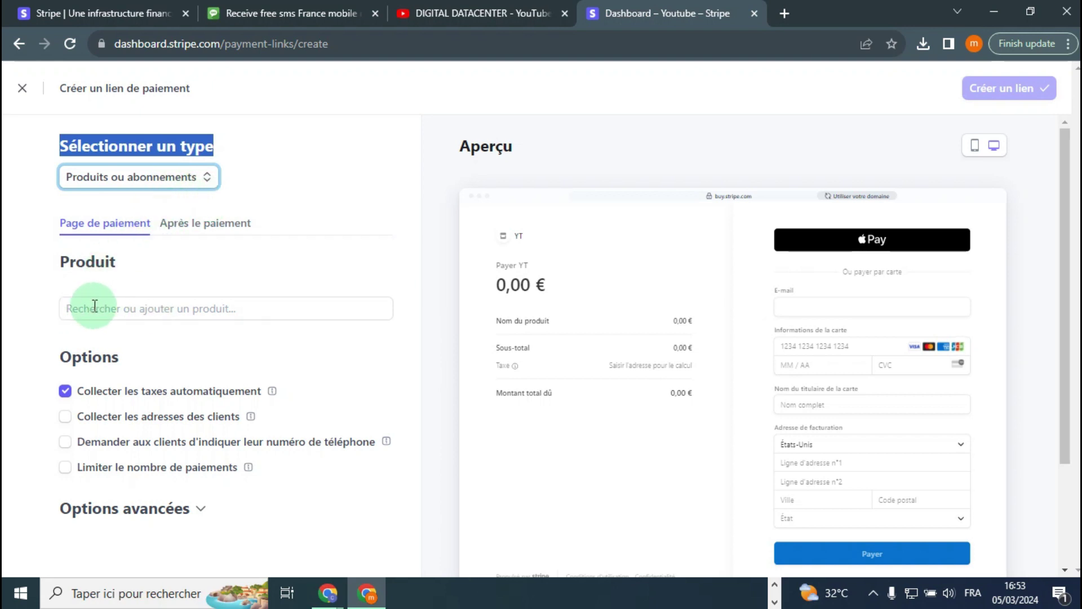
Start a new product for the payment link and name it "Ordinateur"
click(128, 313)
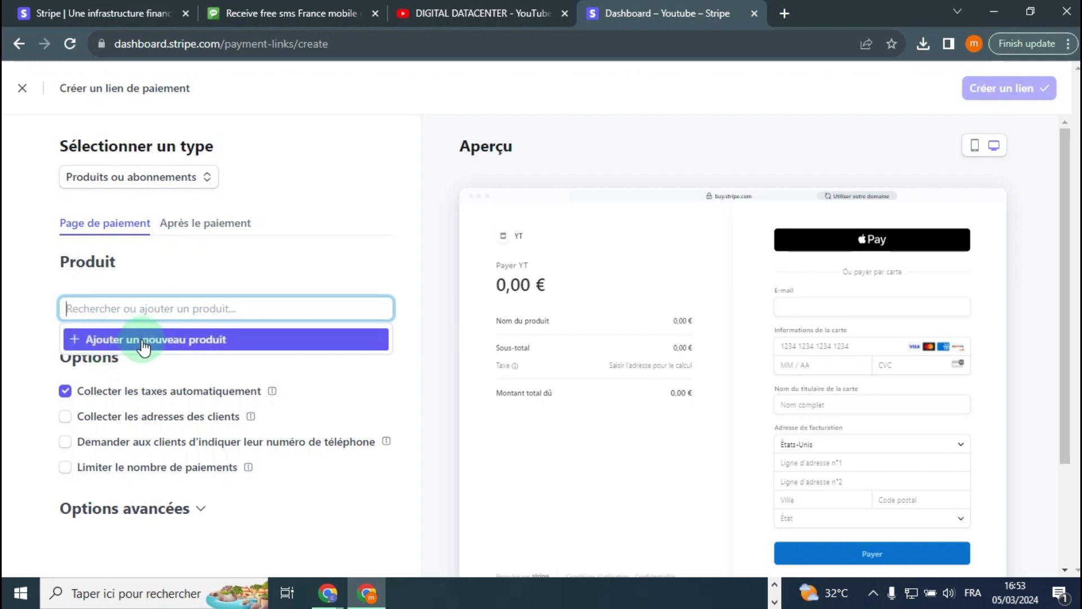
click(141, 340)
click(338, 199)
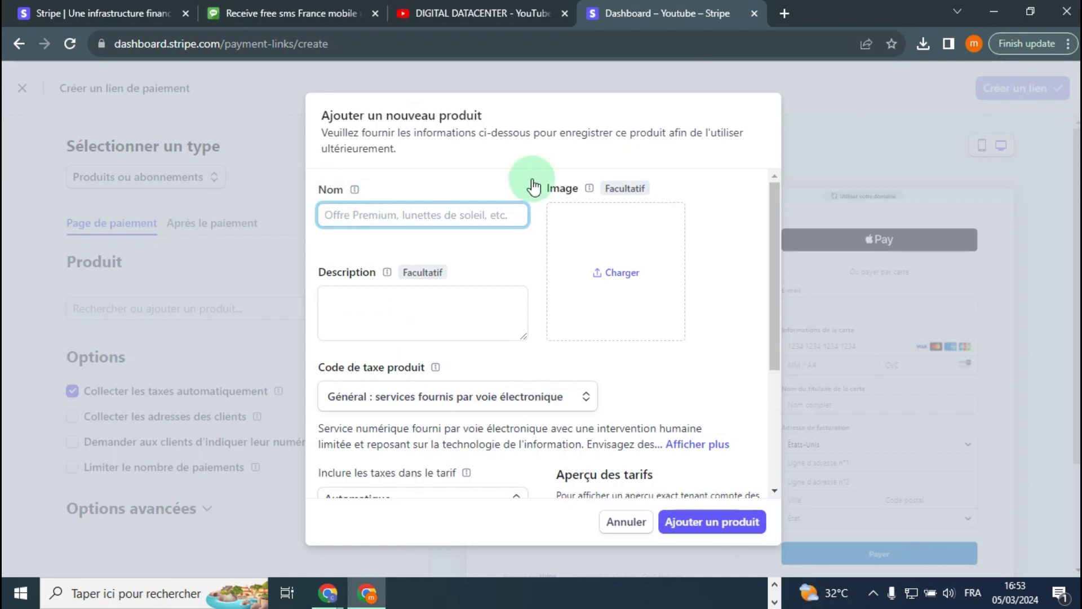
click(403, 222)
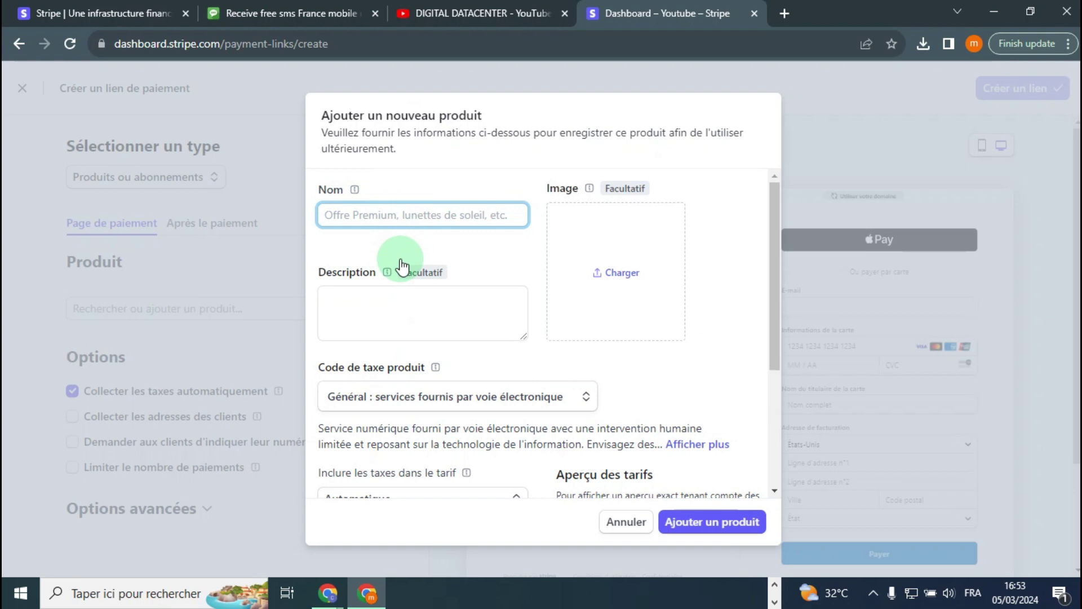
text(Ordin)
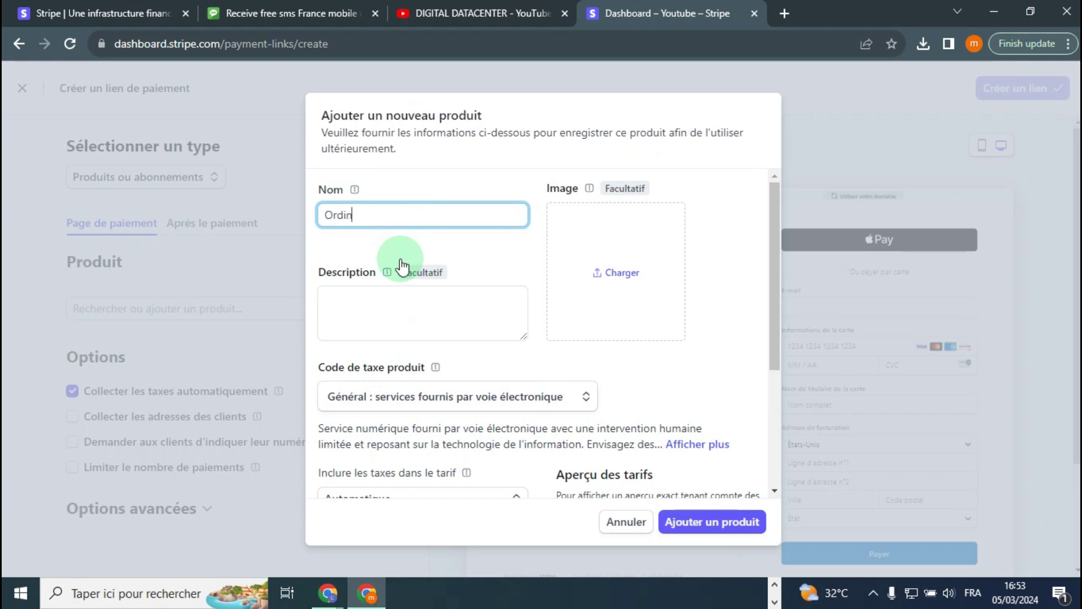
text(ateur)
Review the product's tax code and the choices for including taxes in the price, keeping Automatique
click(408, 316)
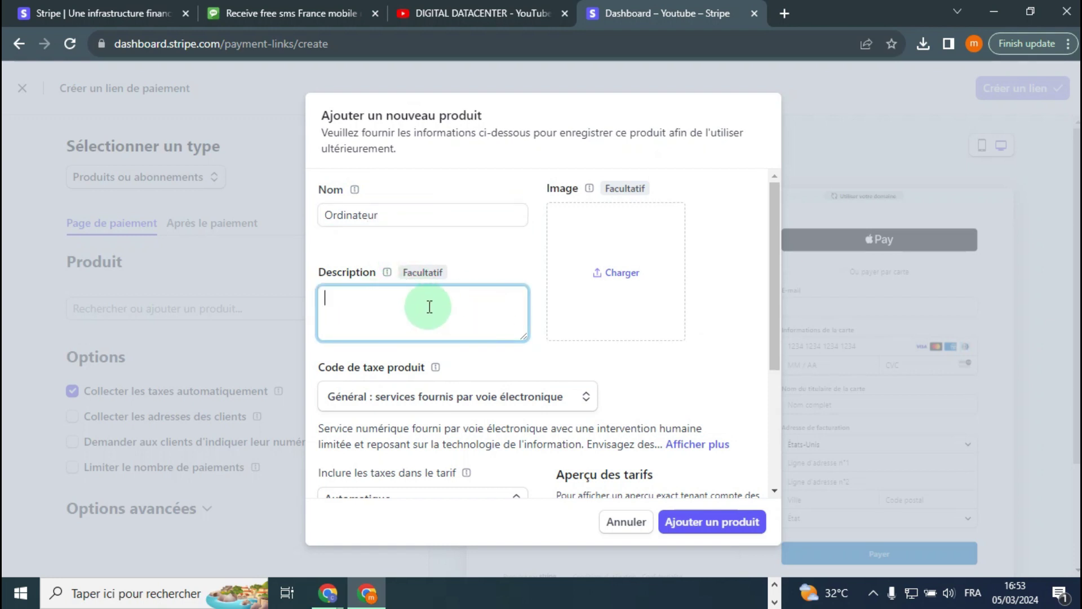
scroll(412, 427, down, 1)
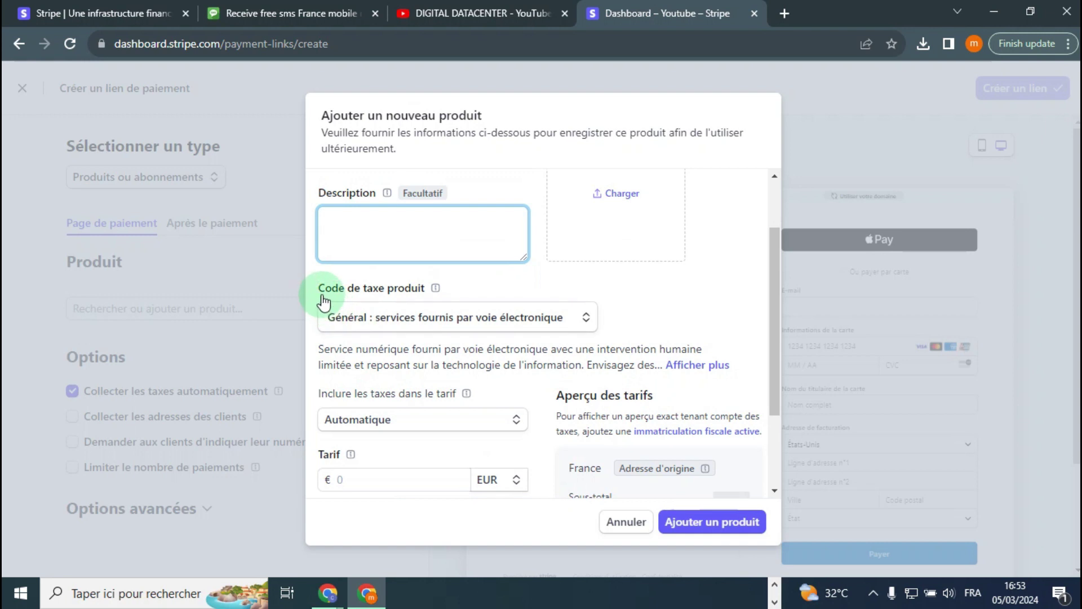
click(448, 320)
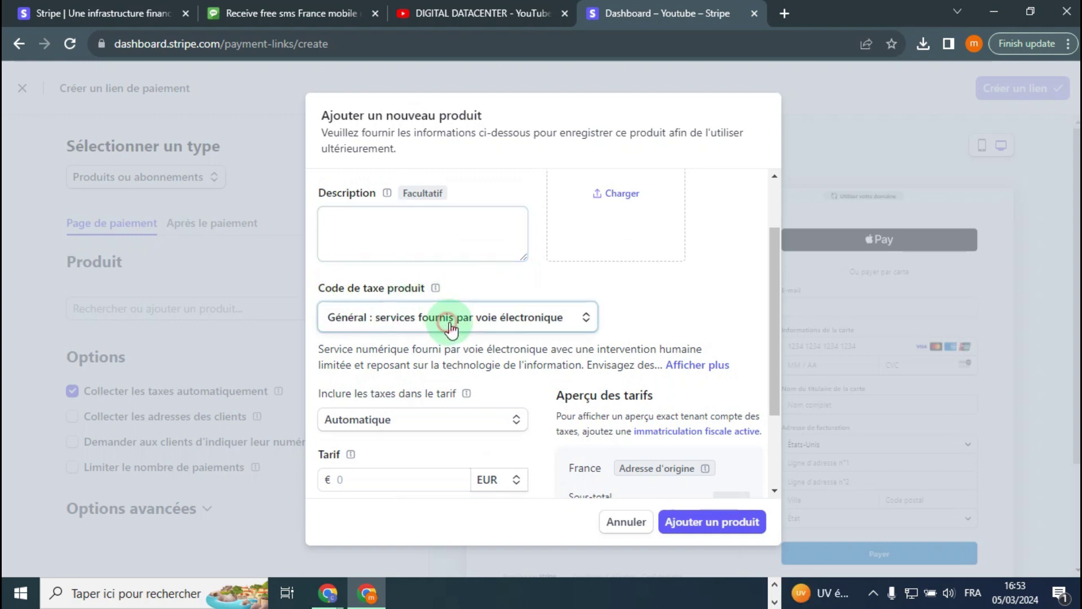
click(462, 321)
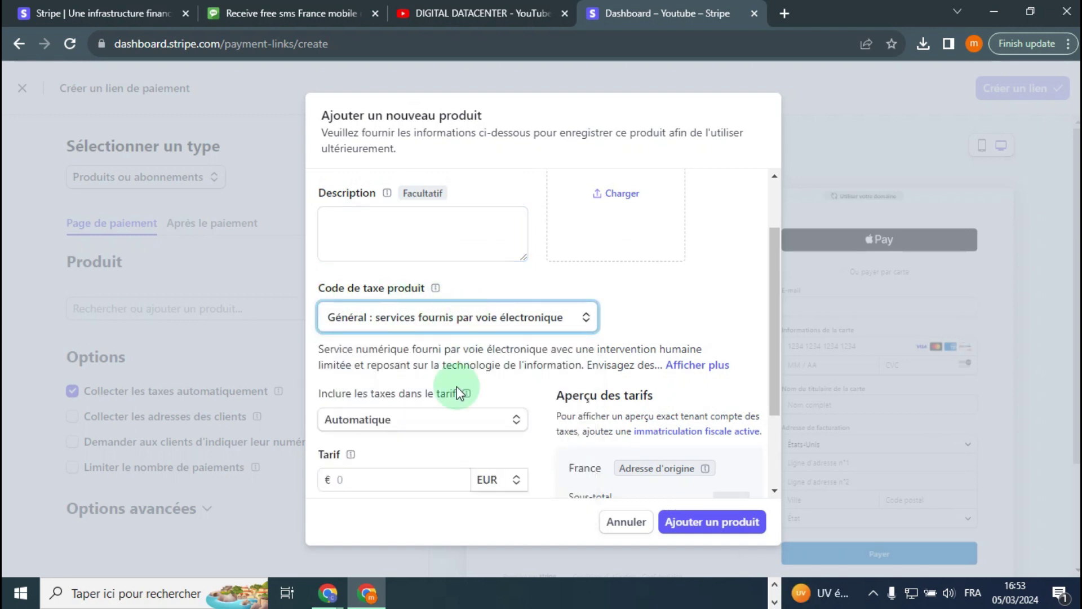
scroll(398, 336, down, 1)
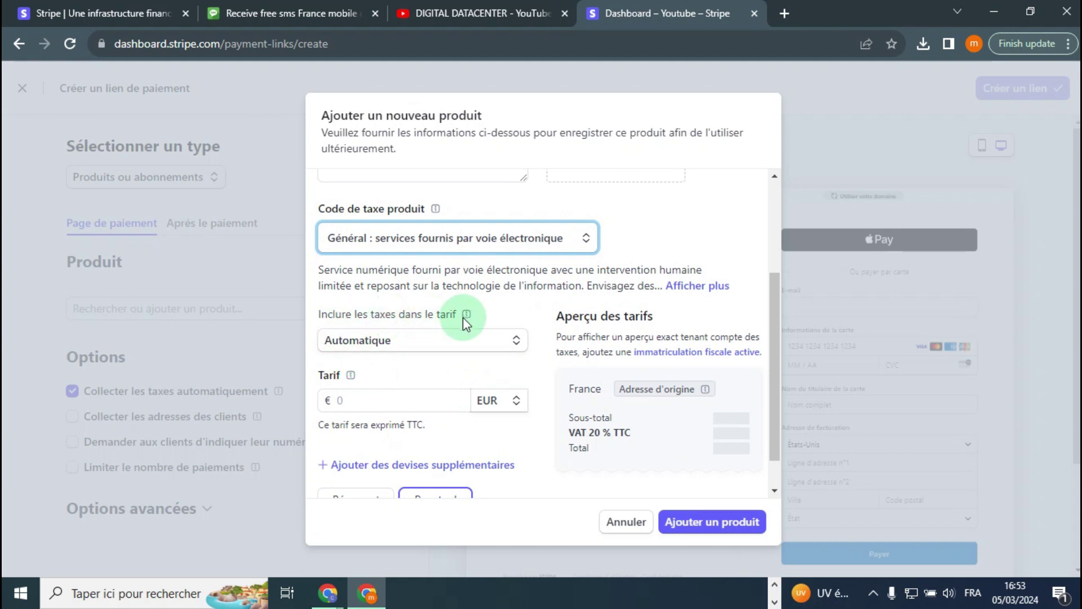
click(389, 341)
click(391, 343)
click(391, 343)
click(391, 342)
click(376, 351)
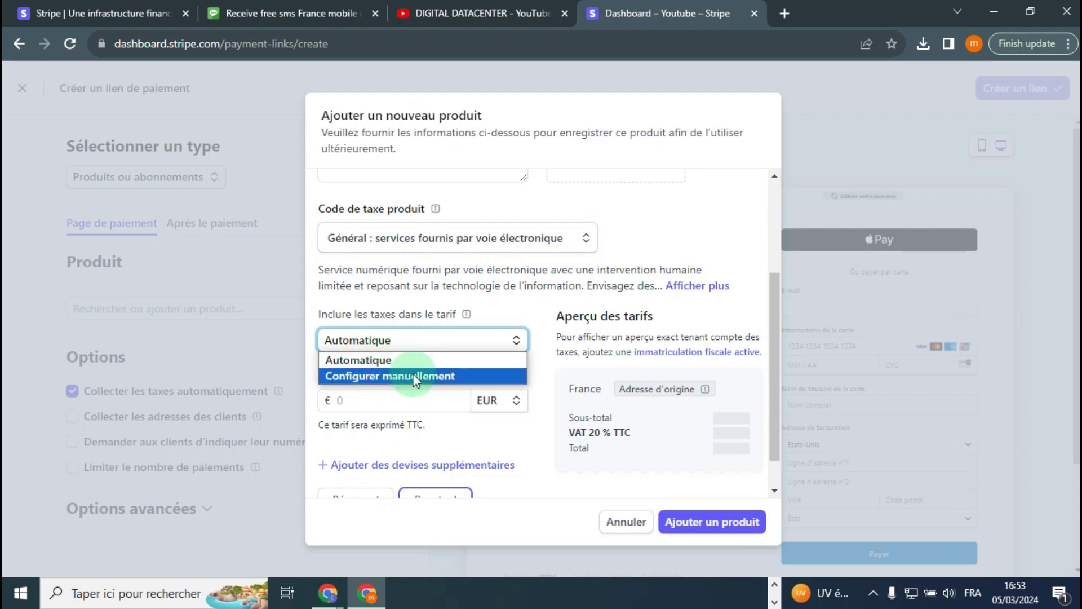
click(499, 313)
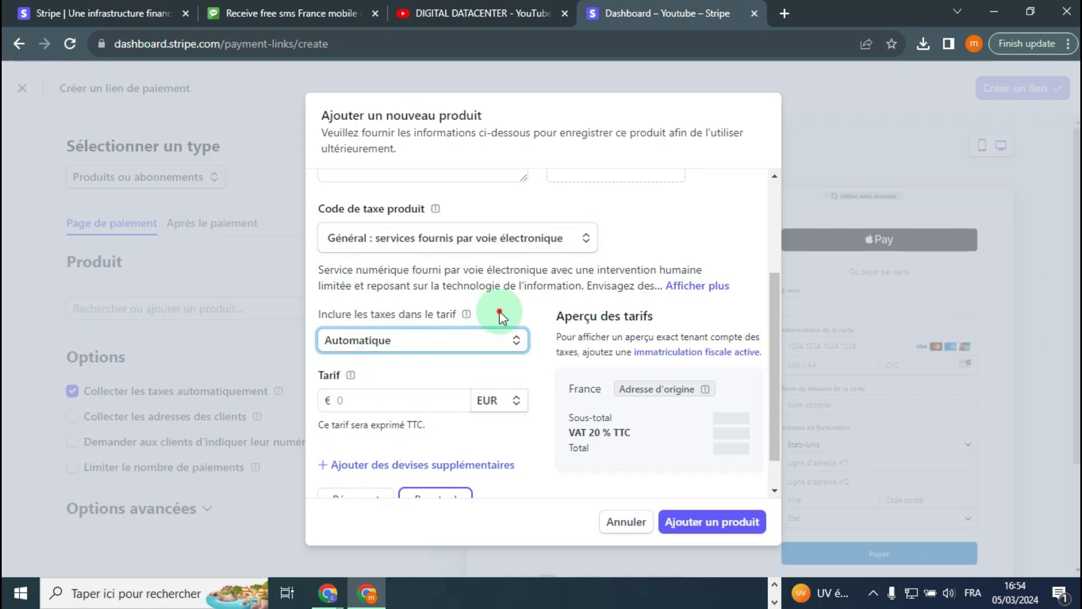
Set the product's price to 150,00 EUR as a one-time (Ponctuel) charge
click(372, 402)
text(150,0)
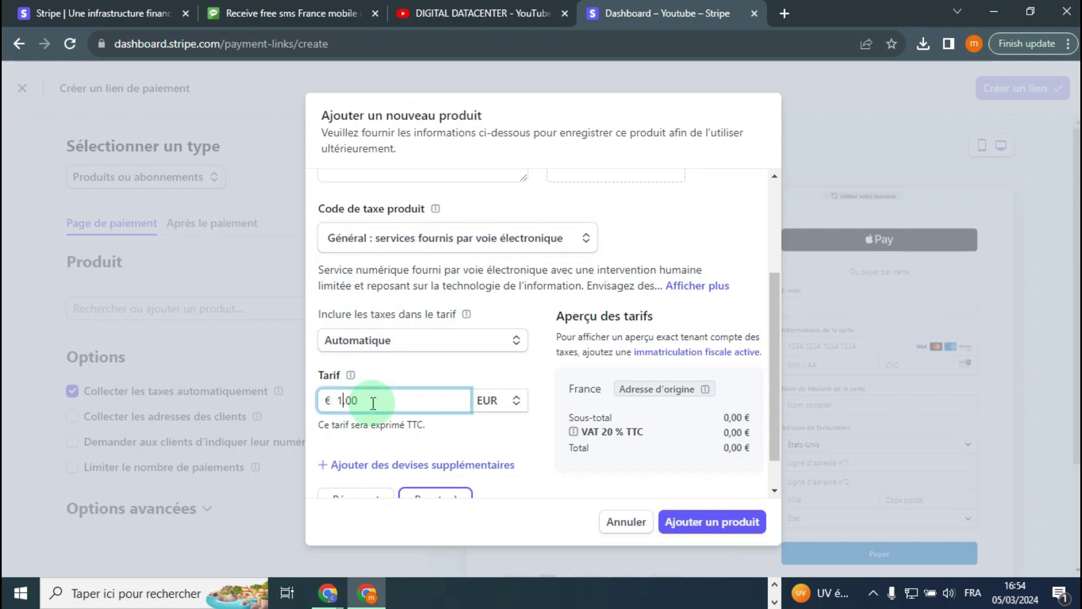
text(0)
scroll(447, 399, down, 1)
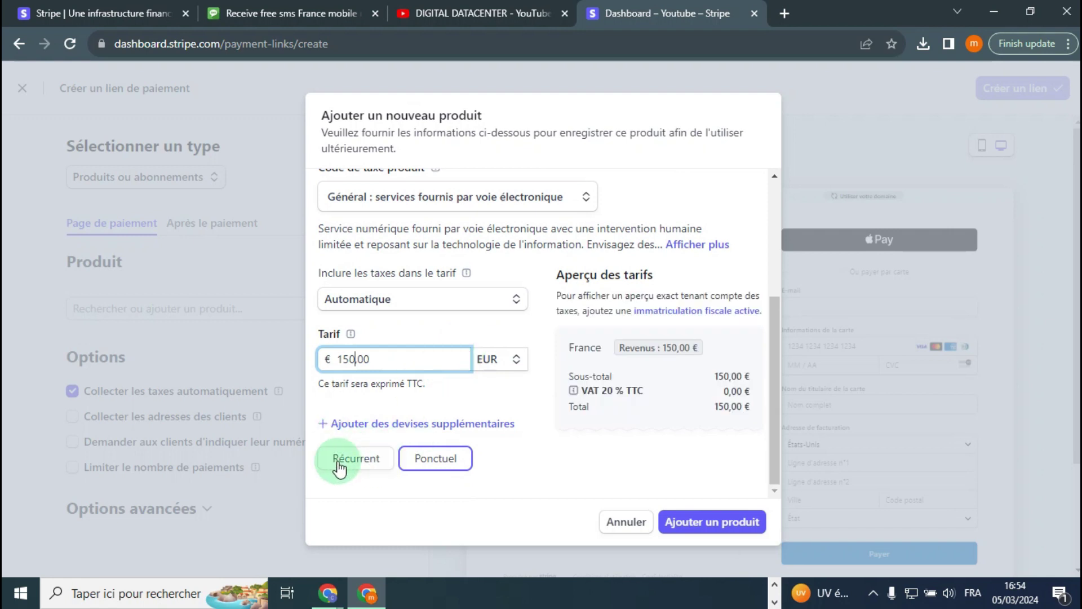
click(444, 461)
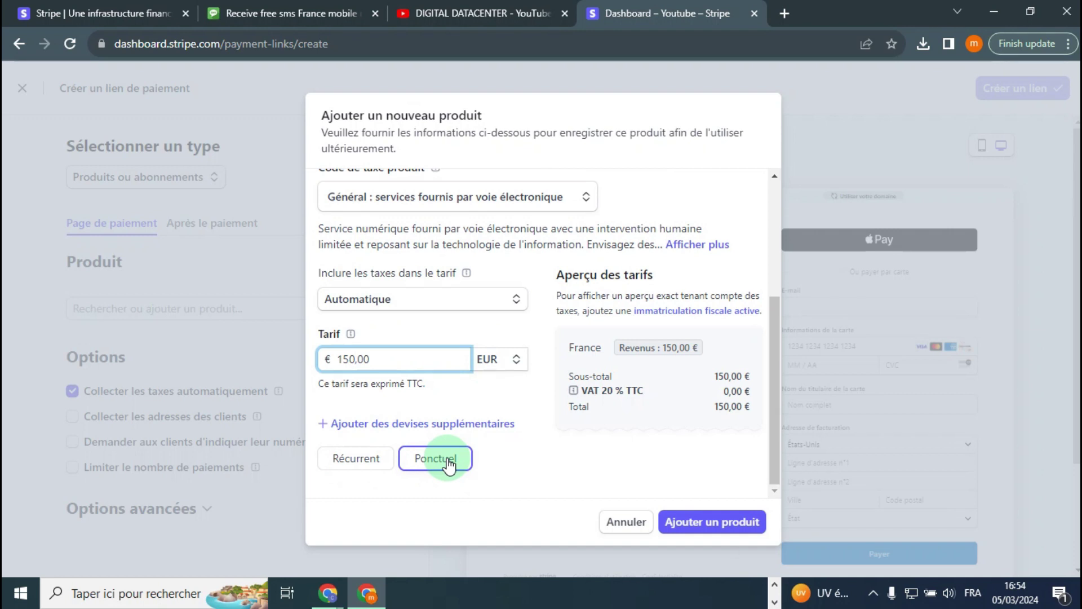
Try the recurring (Récurrent) billing option for the price and switch back to Ponctuel
click(355, 469)
scroll(408, 451, down, 1)
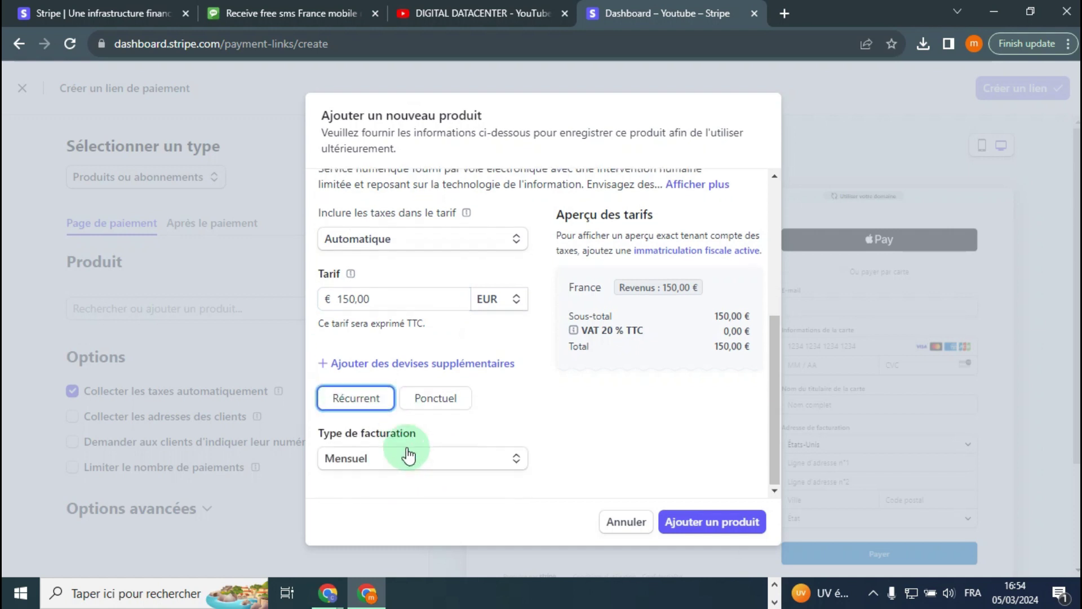
click(438, 402)
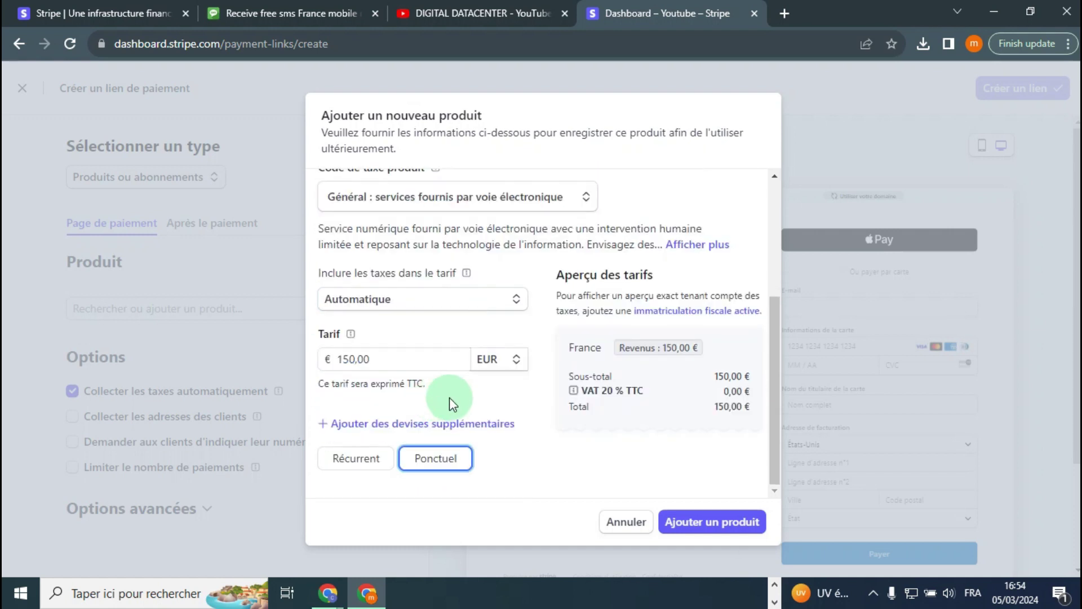
Check the new product's details, leaving the image empty, and add the product to the payment link
scroll(447, 460, up, 3)
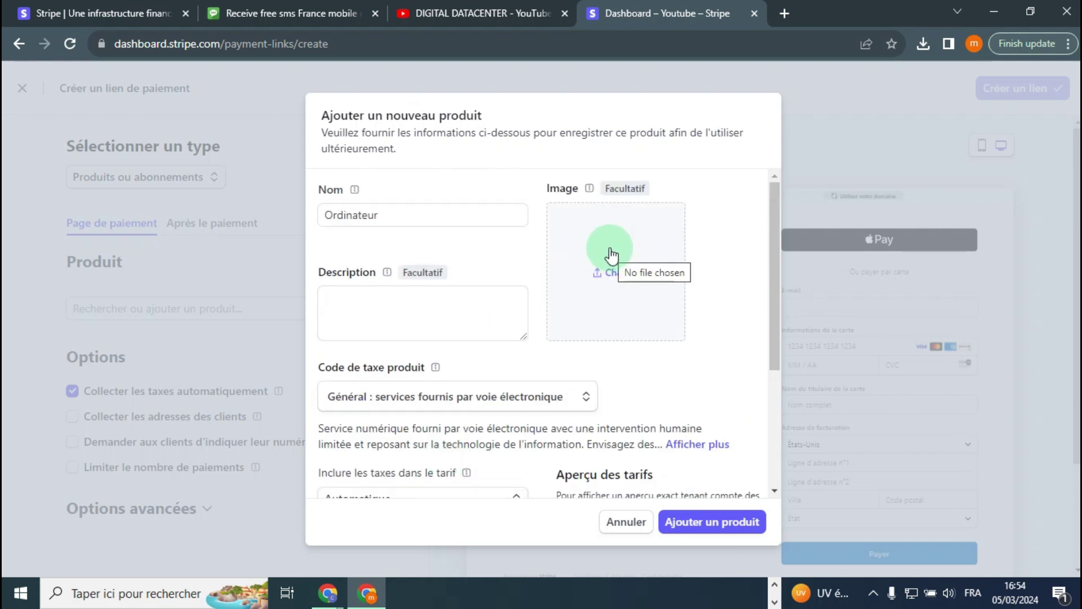
scroll(693, 369, down, 4)
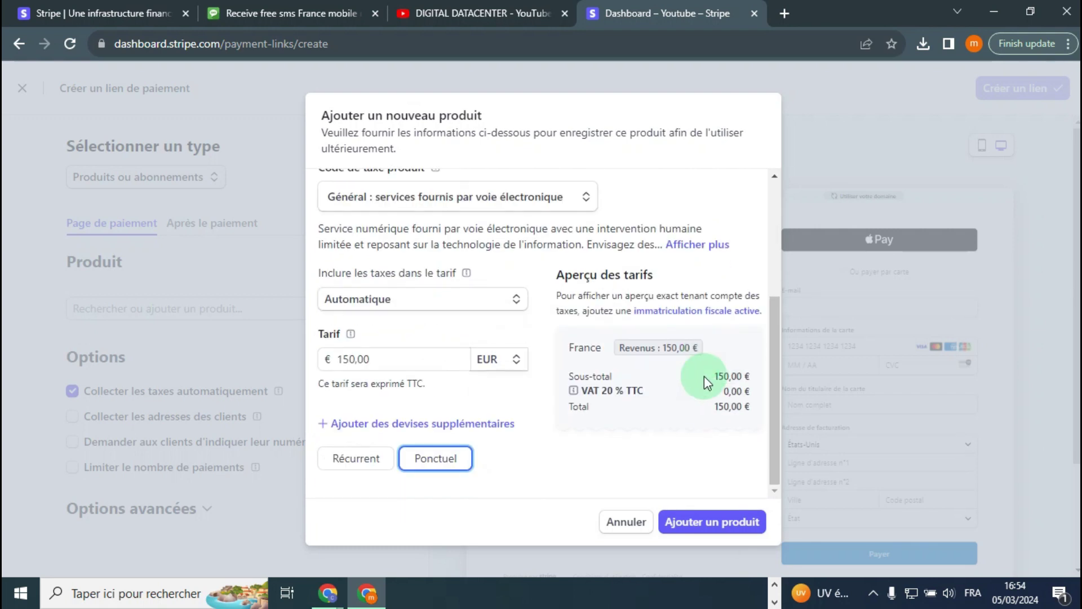
click(711, 529)
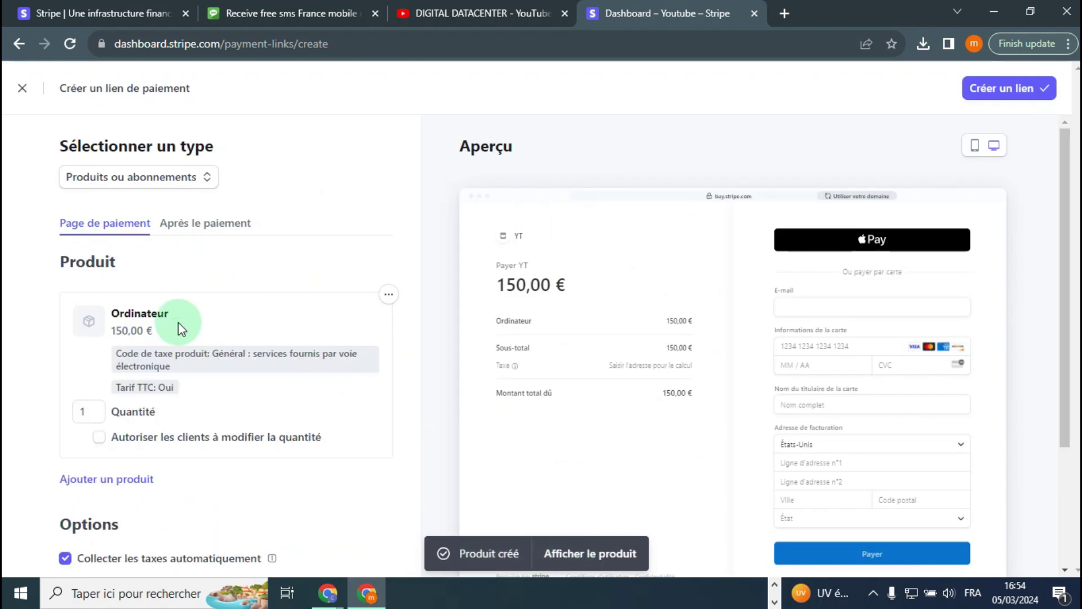
Try the payment link's option to collect customers' addresses and turn it off again
scroll(194, 378, down, 1)
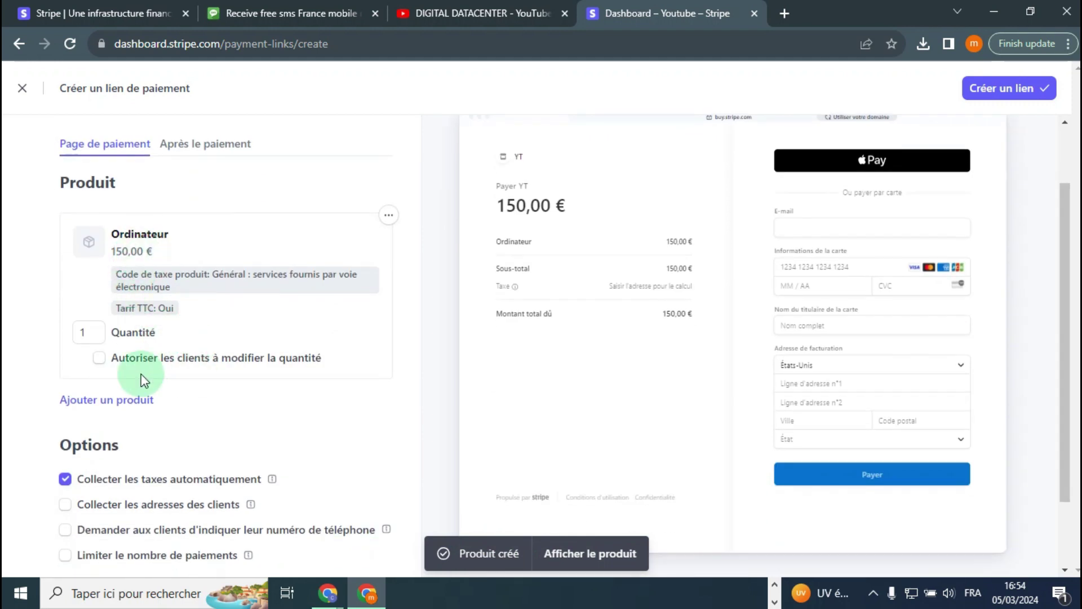
scroll(118, 383, down, 1)
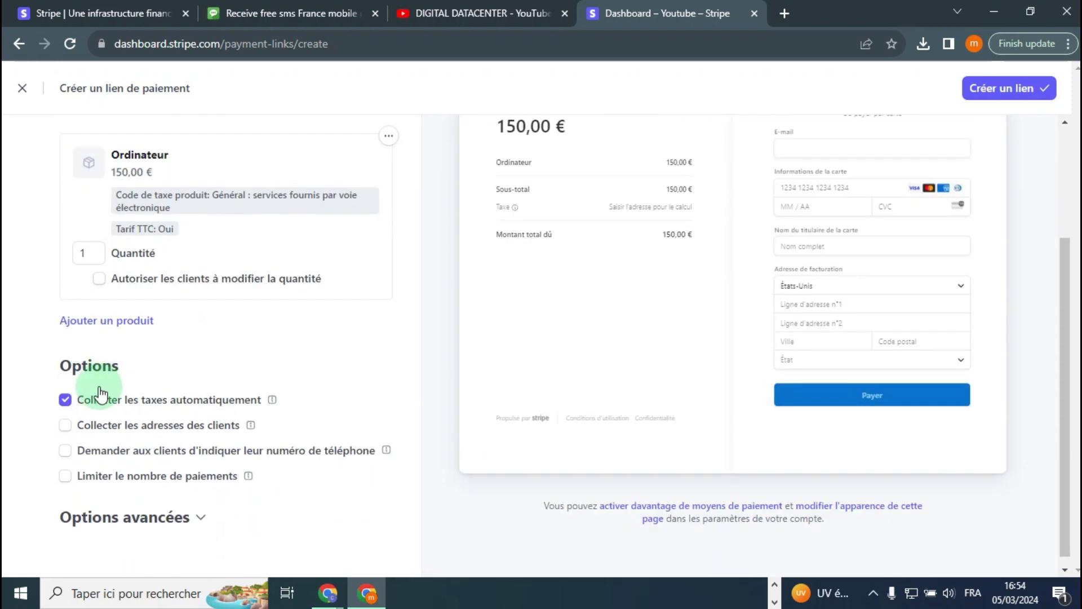
double_click(97, 363)
click(44, 391)
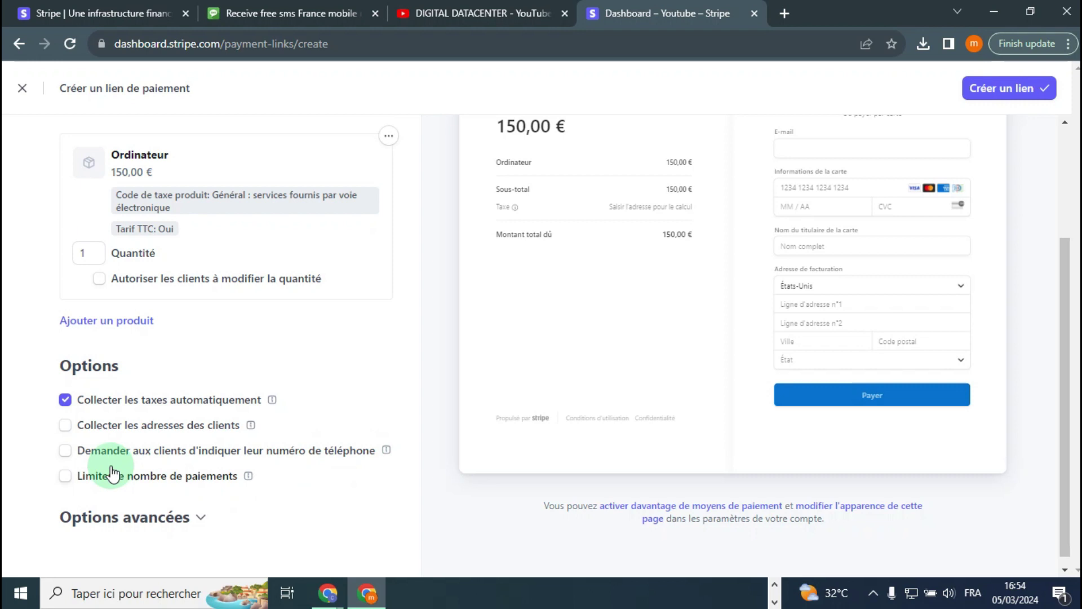
click(65, 426)
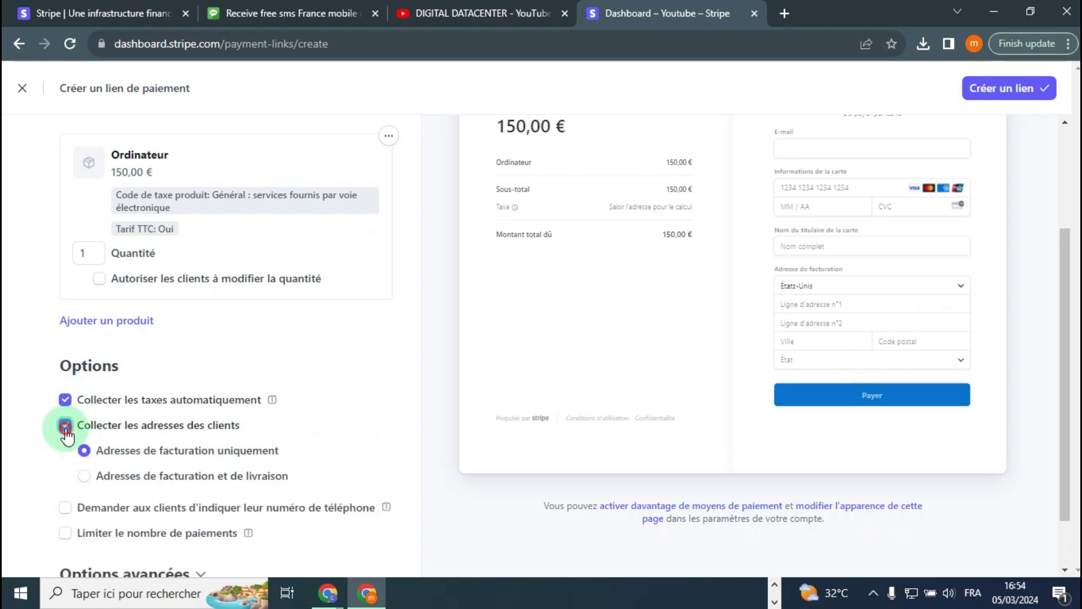
click(66, 426)
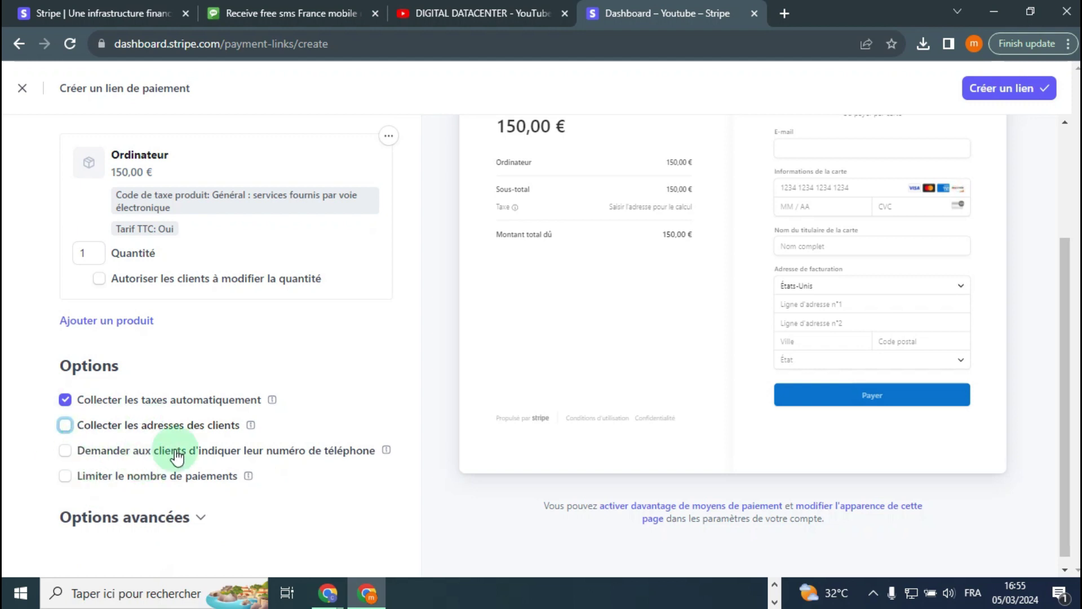
Expand the payment link's advanced options and keep "Payer" as the call to action
scroll(210, 471, down, 1)
scroll(475, 247, up, 1)
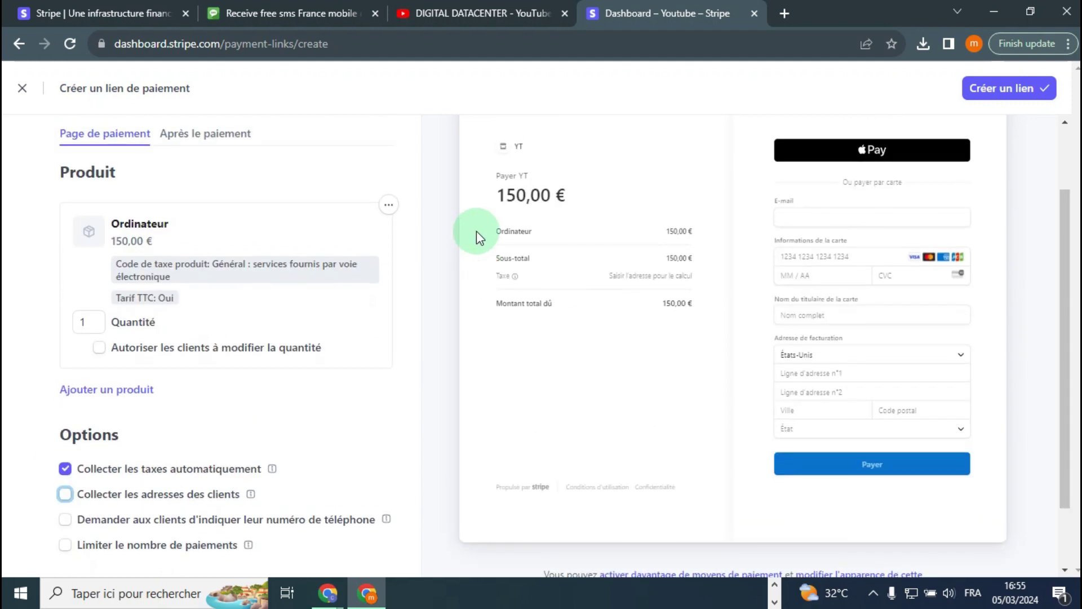
scroll(565, 229, up, 1)
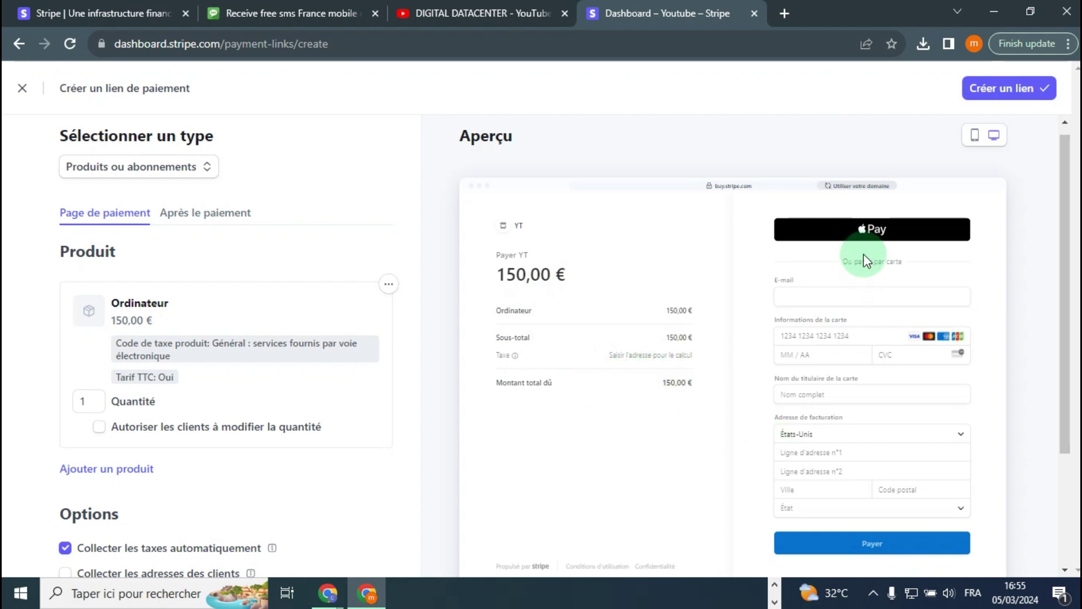
scroll(888, 344, down, 3)
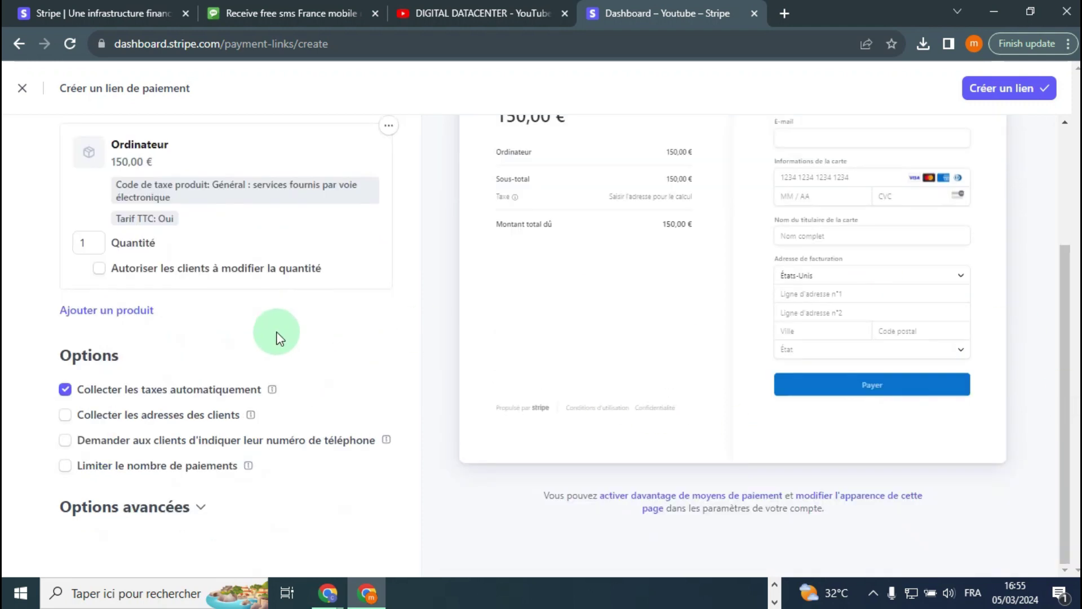
click(208, 506)
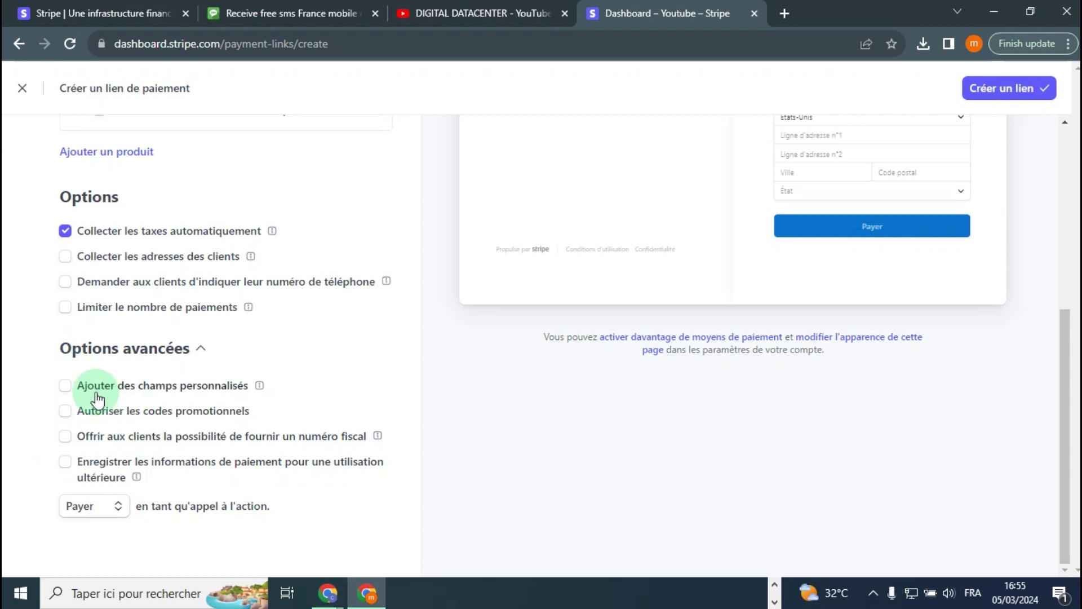
click(92, 515)
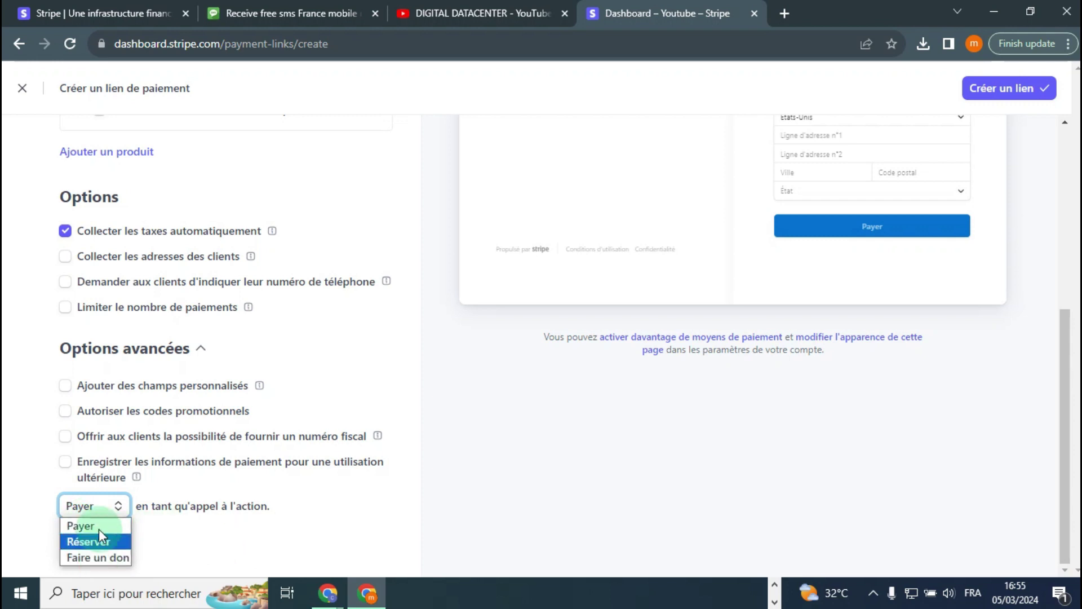
click(98, 527)
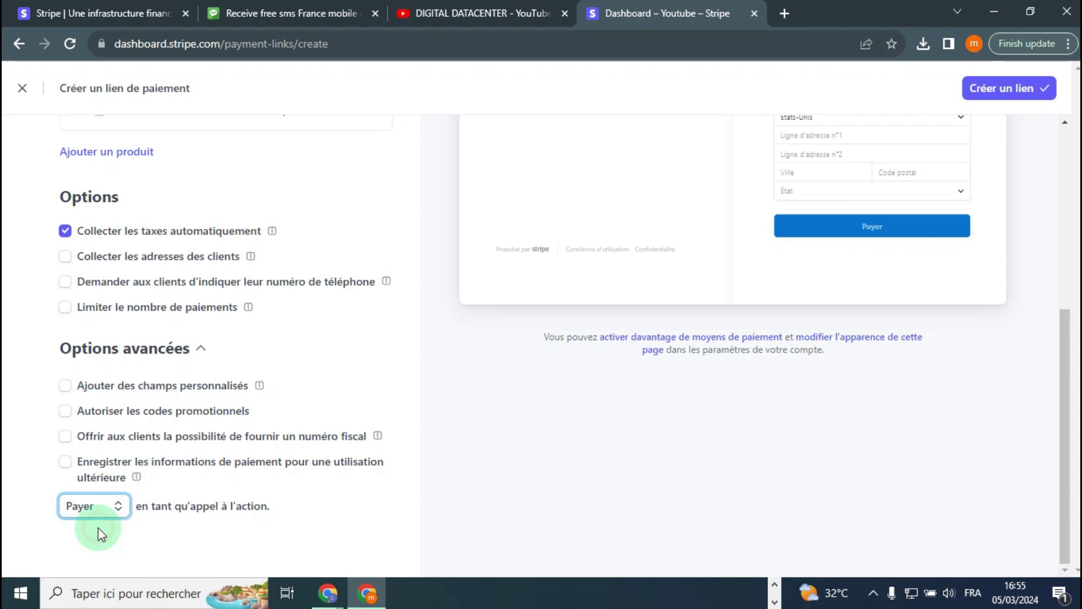
In the after-payment settings, try the "Ne pas afficher la page de confirmation" option, leaving the redirect URL empty
scroll(191, 518, up, 5)
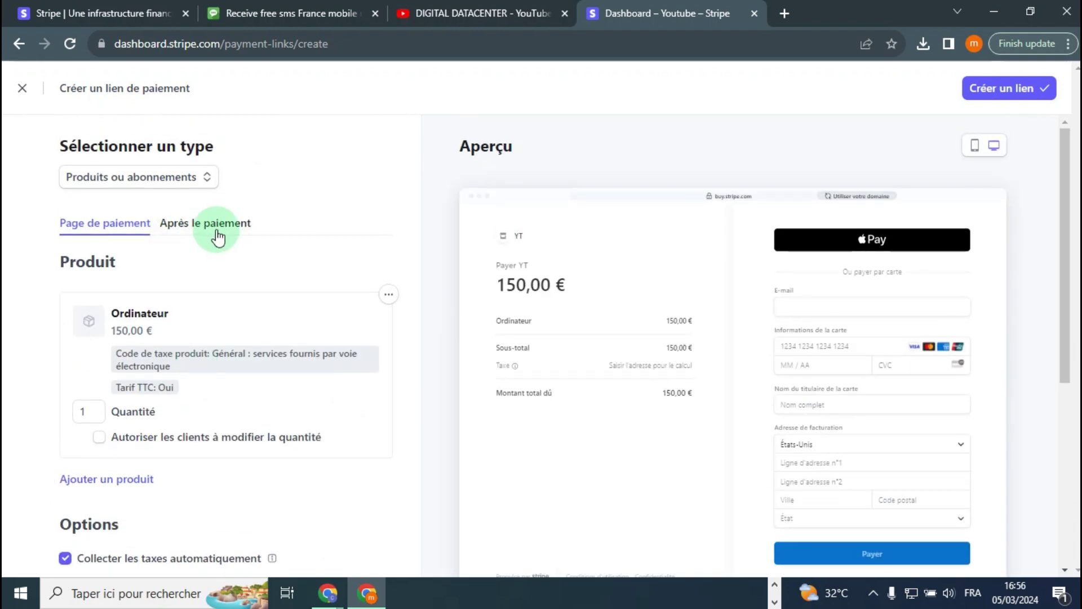
click(218, 237)
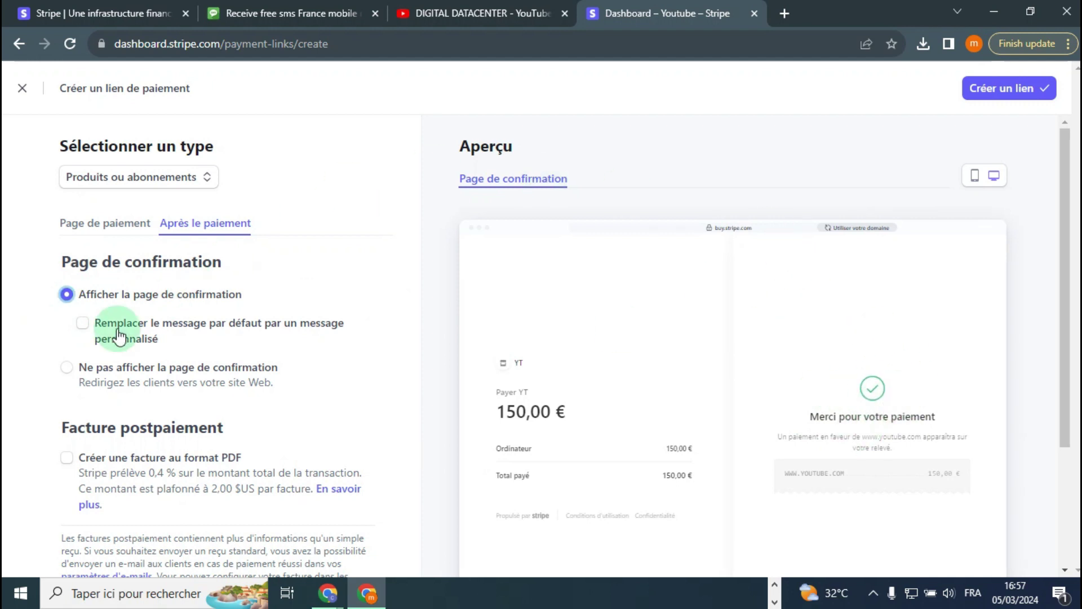
click(67, 368)
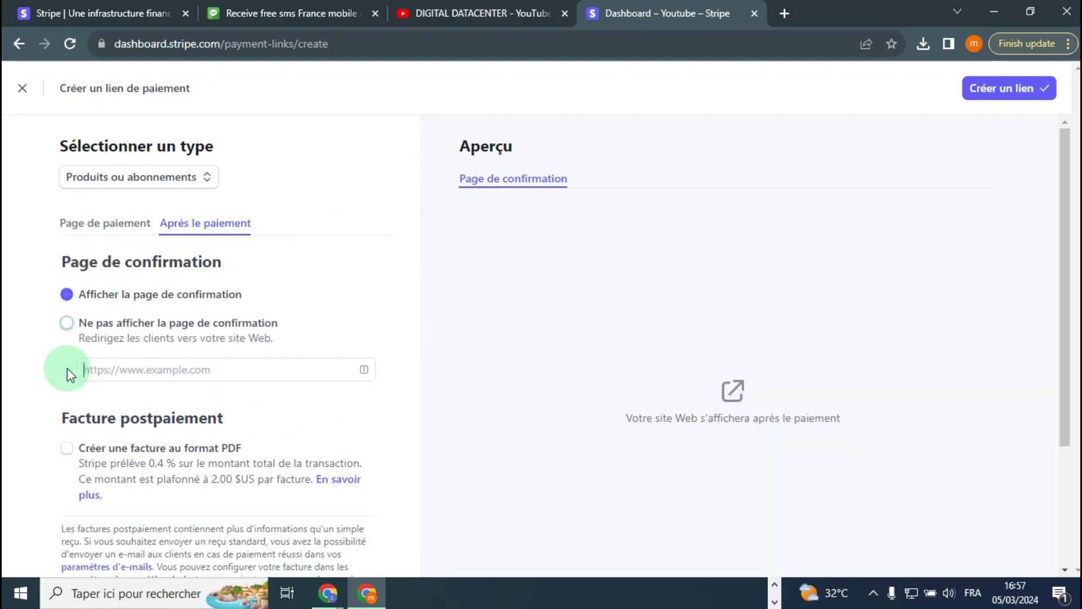
click(151, 362)
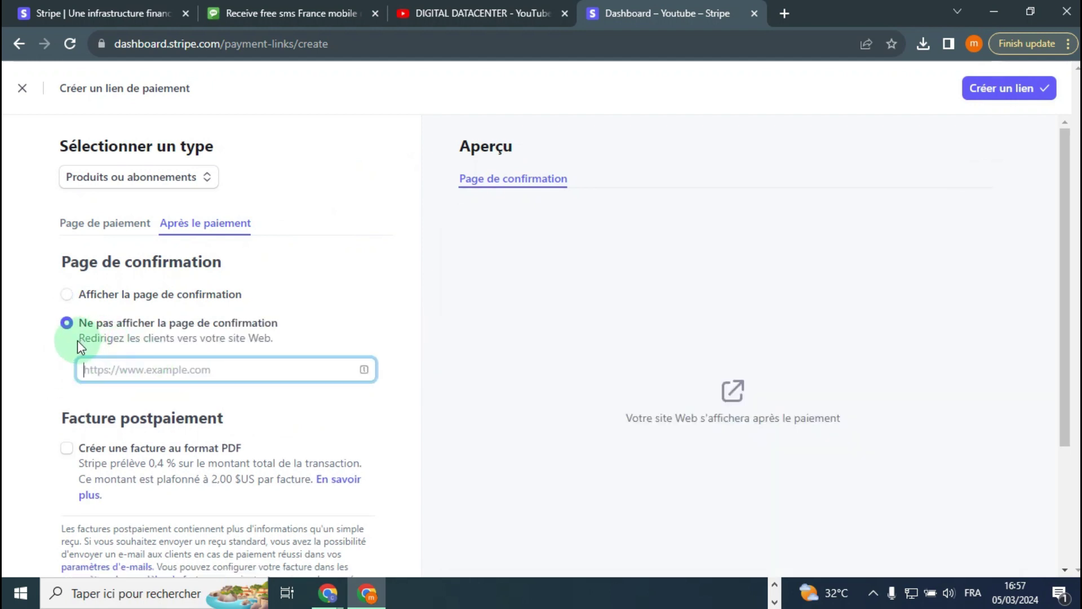
drag(78, 341, 230, 367)
click(207, 369)
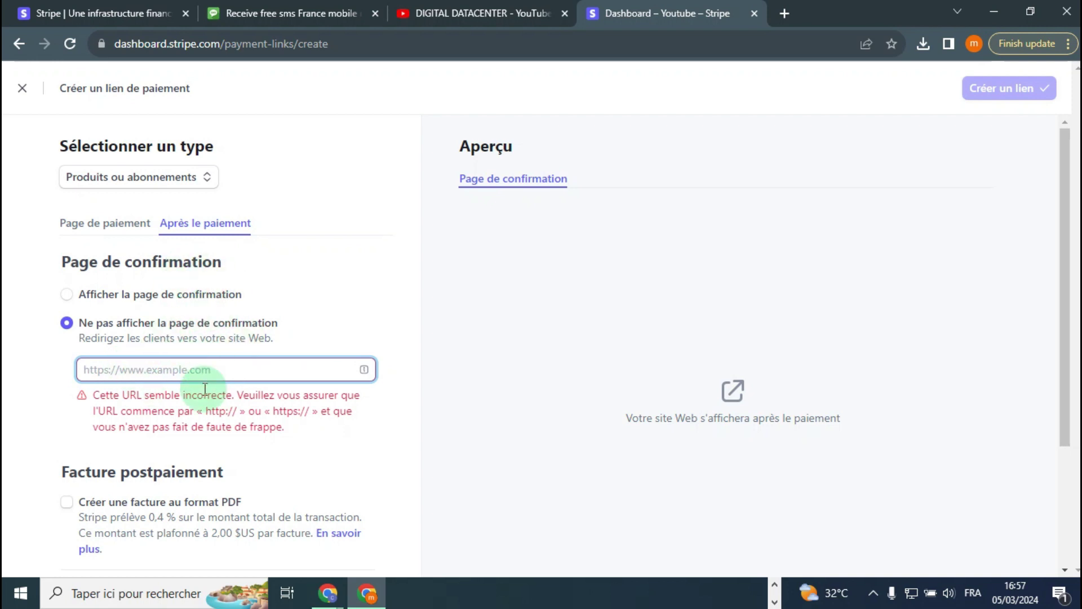
Try the "Créer une facture au format PDF" option under Facture postpaiement and turn it off again
scroll(62, 300, down, 3)
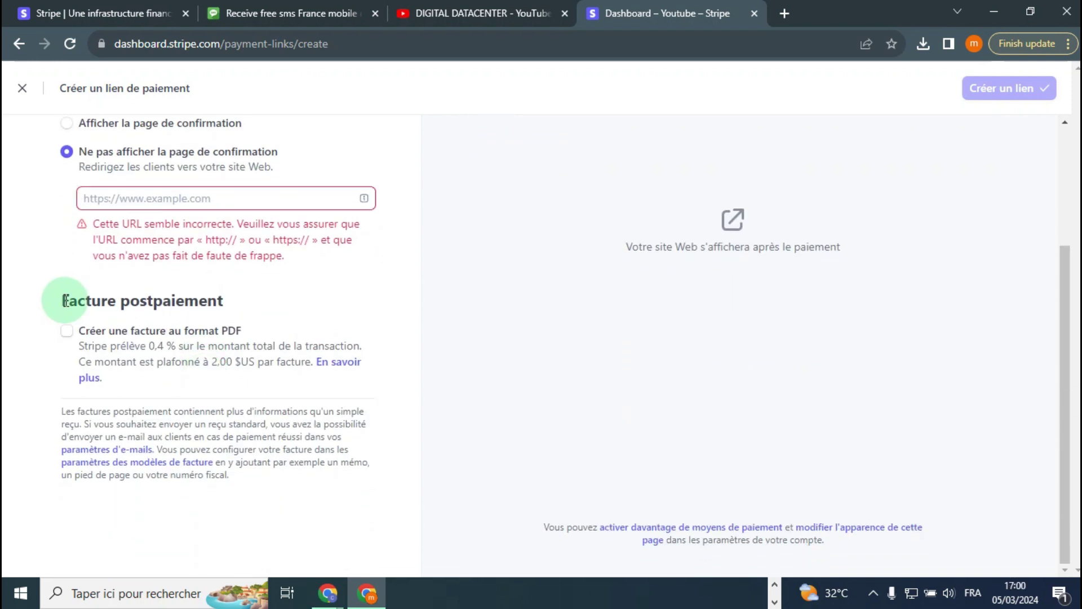
drag(65, 300, 225, 299)
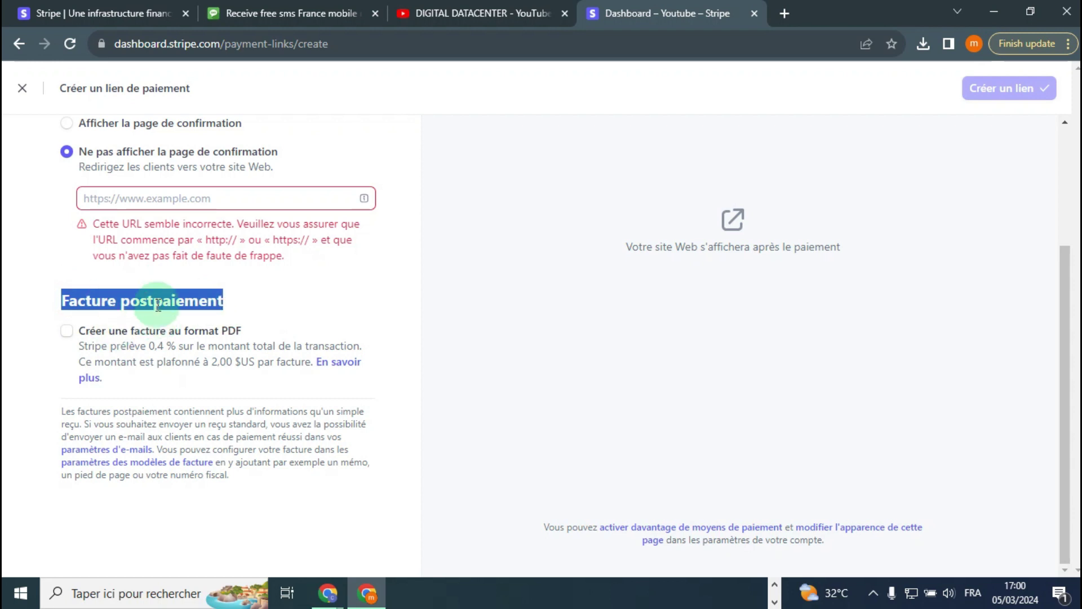
click(68, 333)
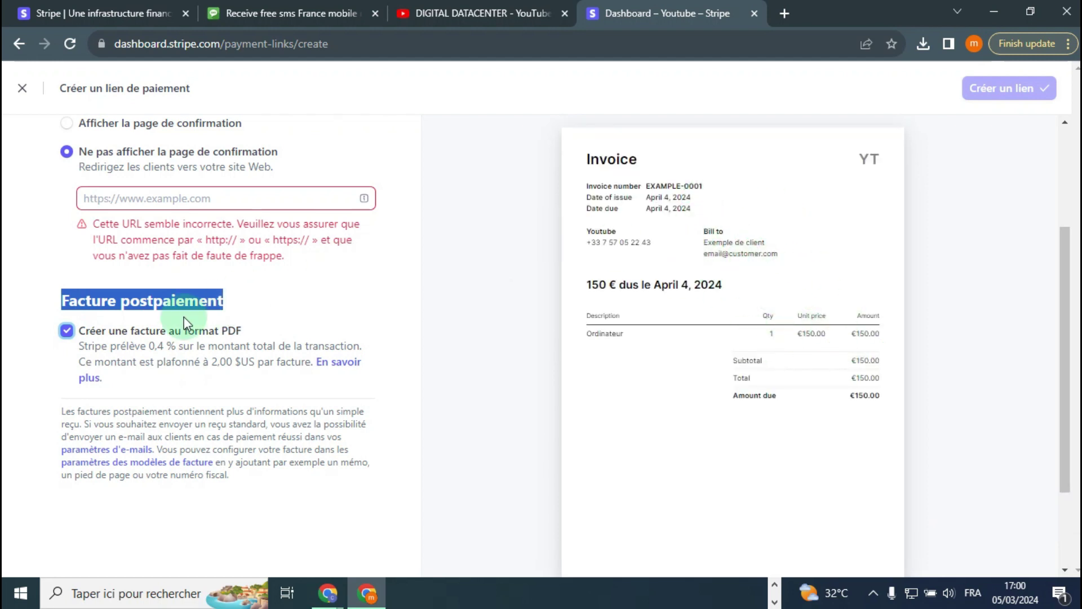
click(68, 332)
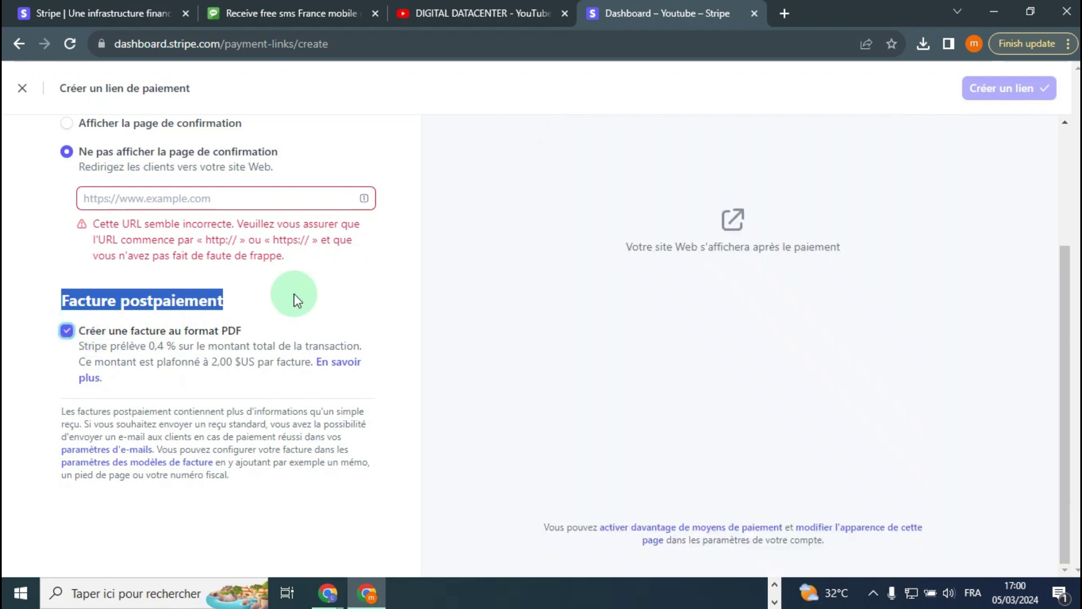
Restore the "Afficher la page de confirmation" option and review the payment page's product and options
scroll(315, 293, up, 3)
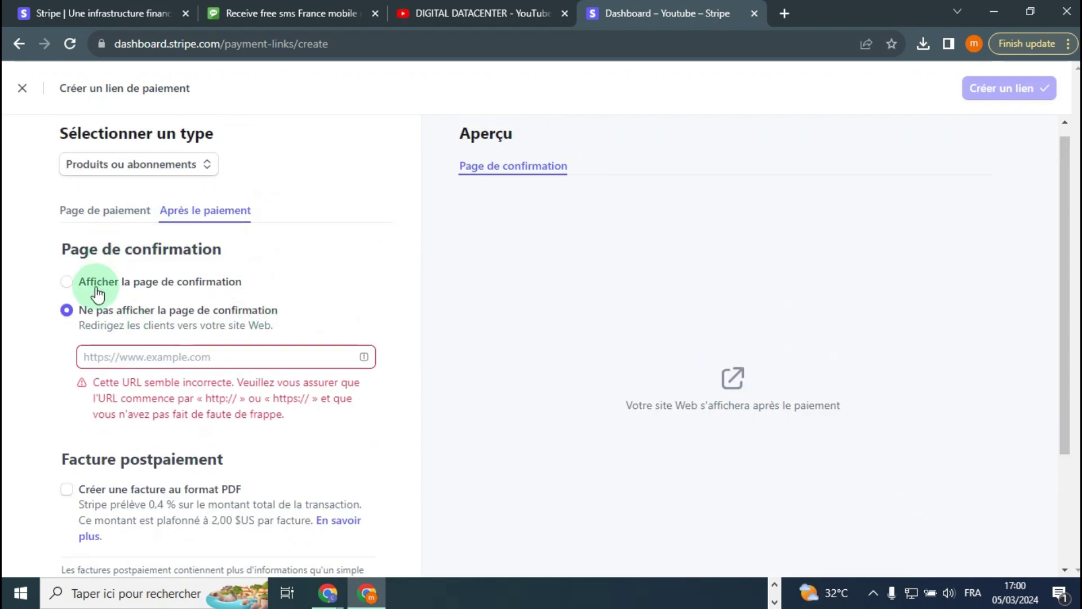
click(77, 281)
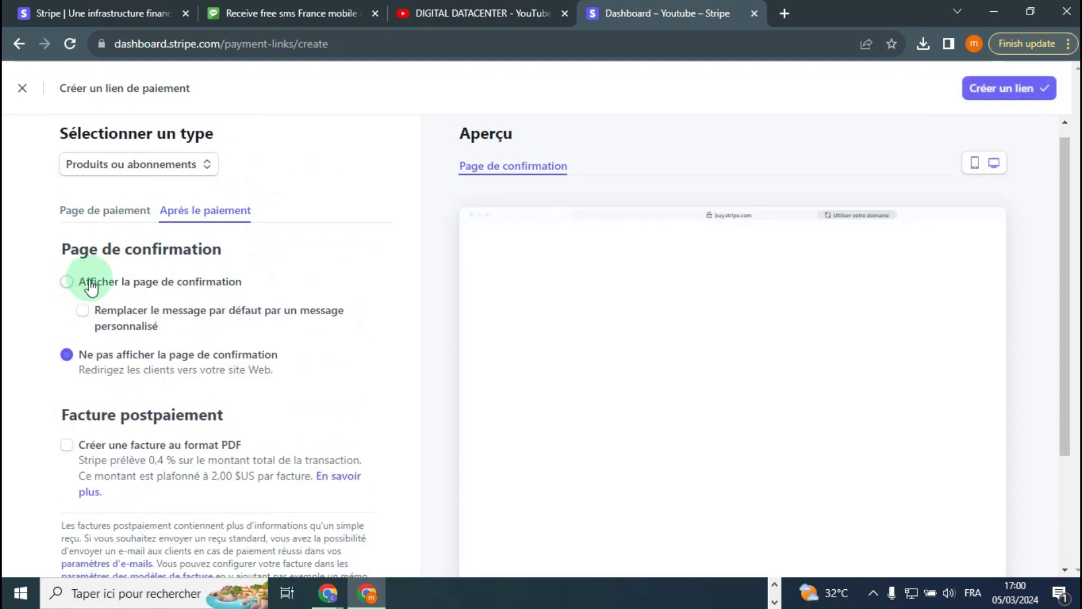
click(94, 214)
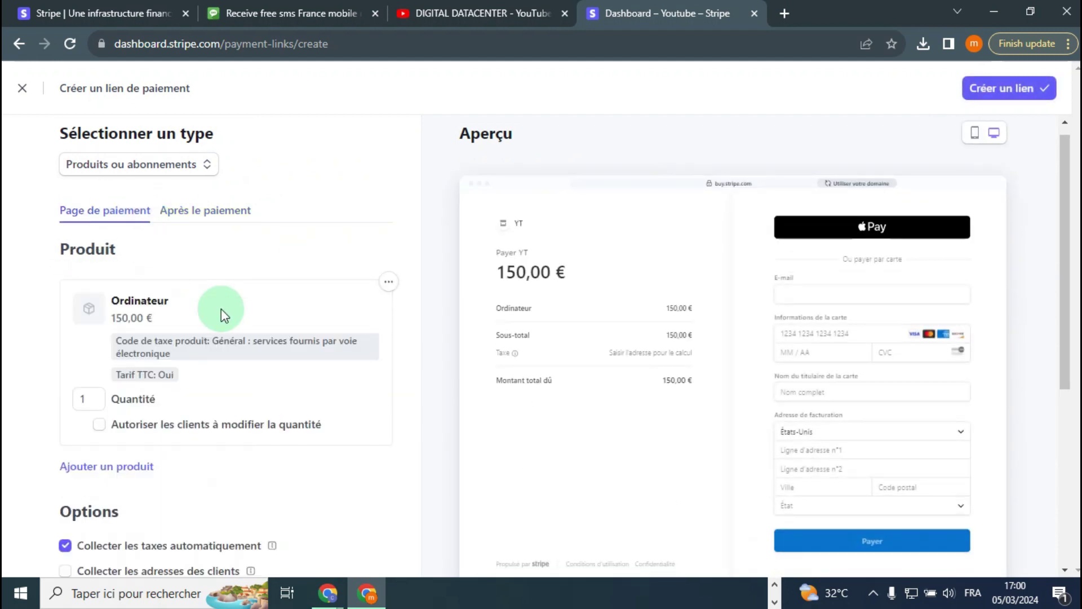
scroll(320, 260, down, 5)
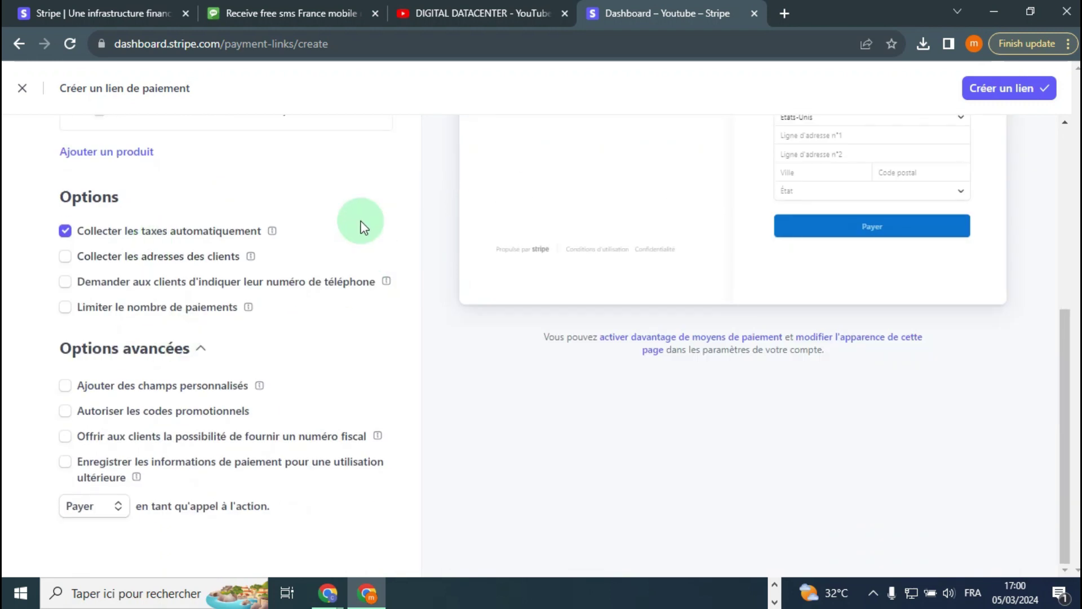
scroll(306, 339, up, 5)
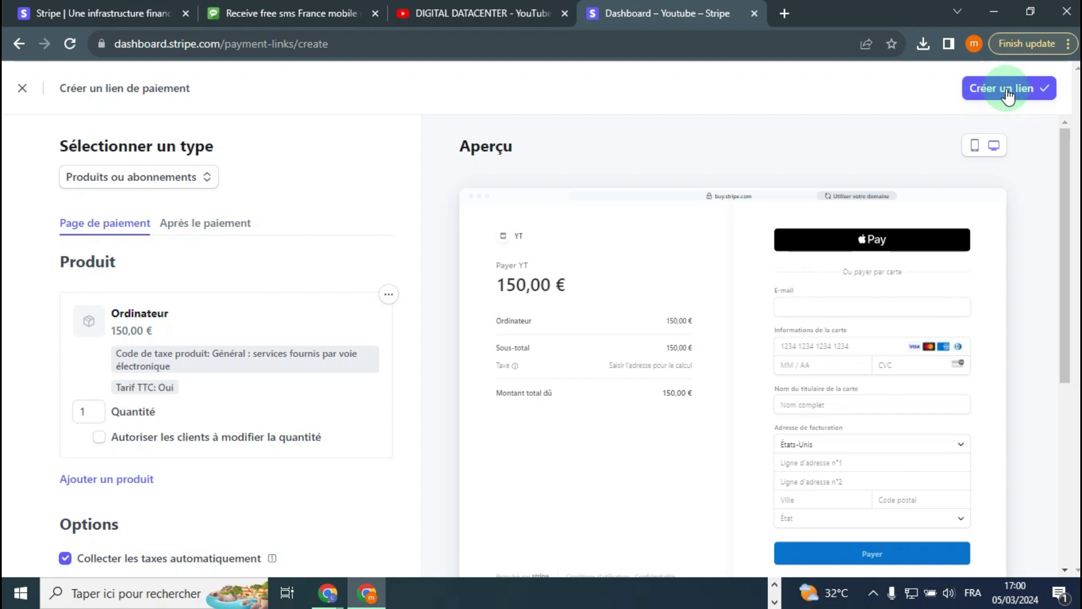
Try the payment link type "Les clients choisissent le montant à payer" with the title "Test"
click(168, 176)
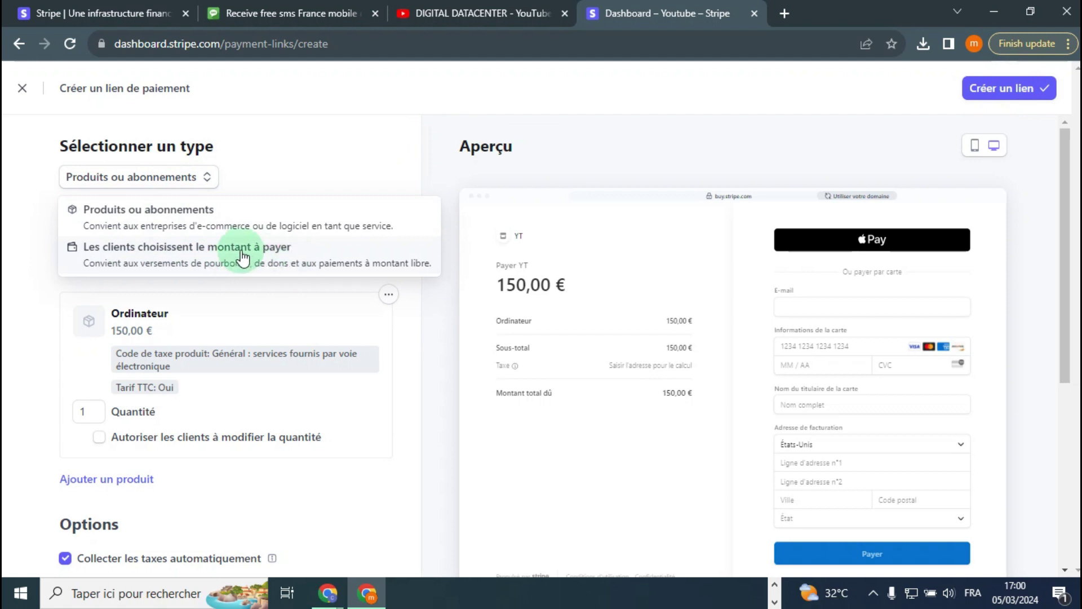
click(264, 255)
click(239, 259)
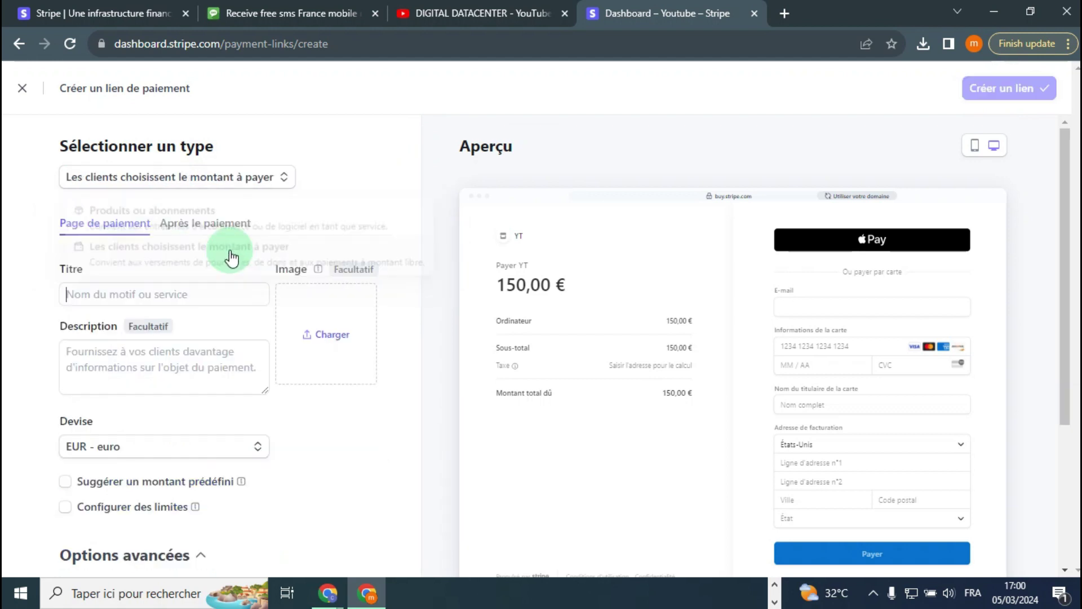
click(105, 293)
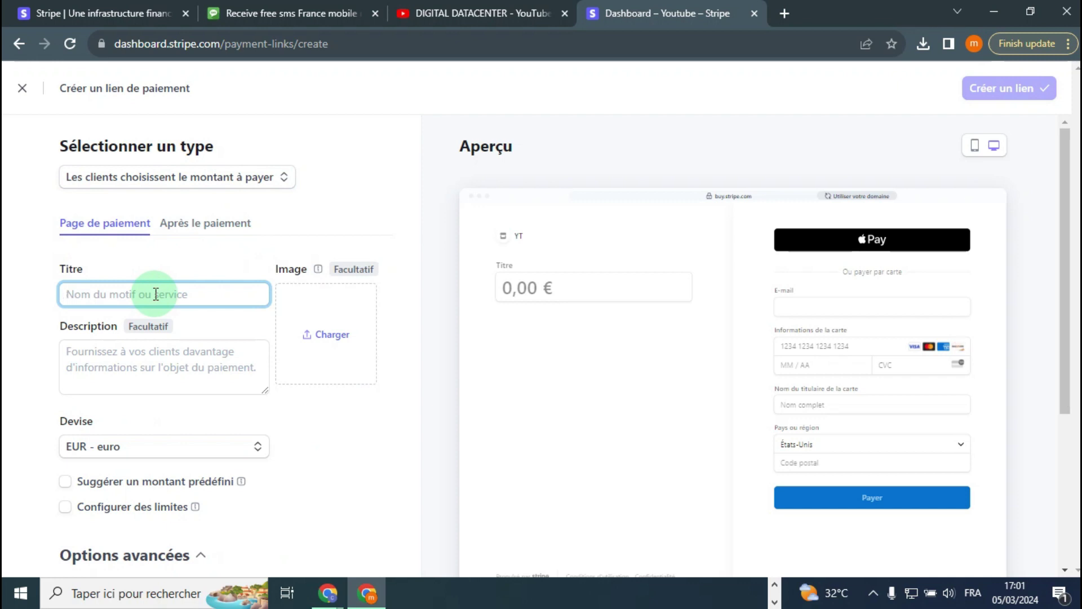
text(Test)
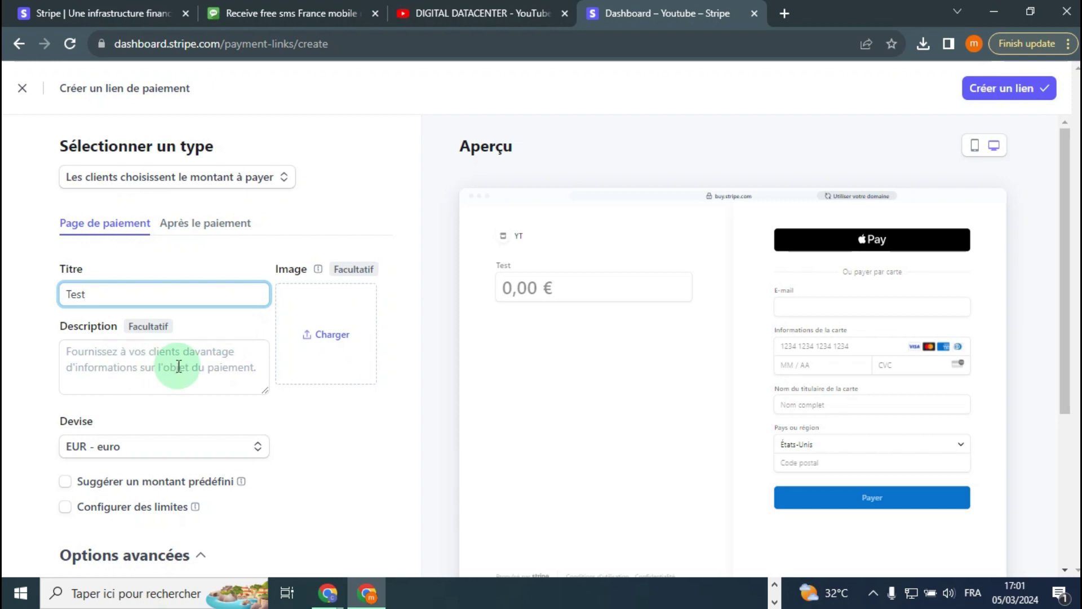
Examine the currency choices, keeping "EUR - euro", and look over the advanced options and after-payment settings
scroll(95, 366, down, 2)
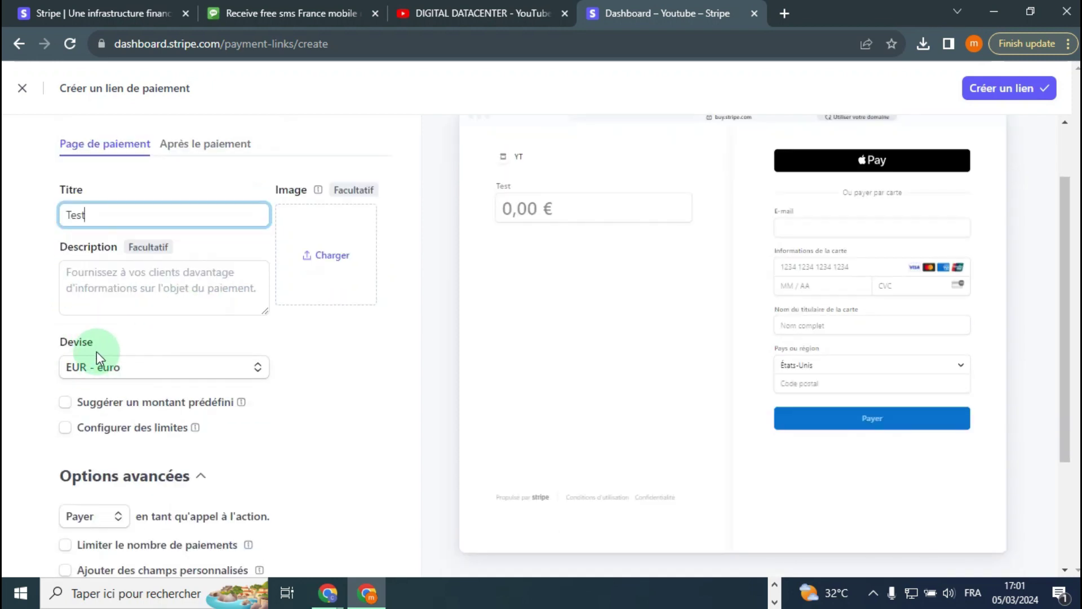
click(121, 368)
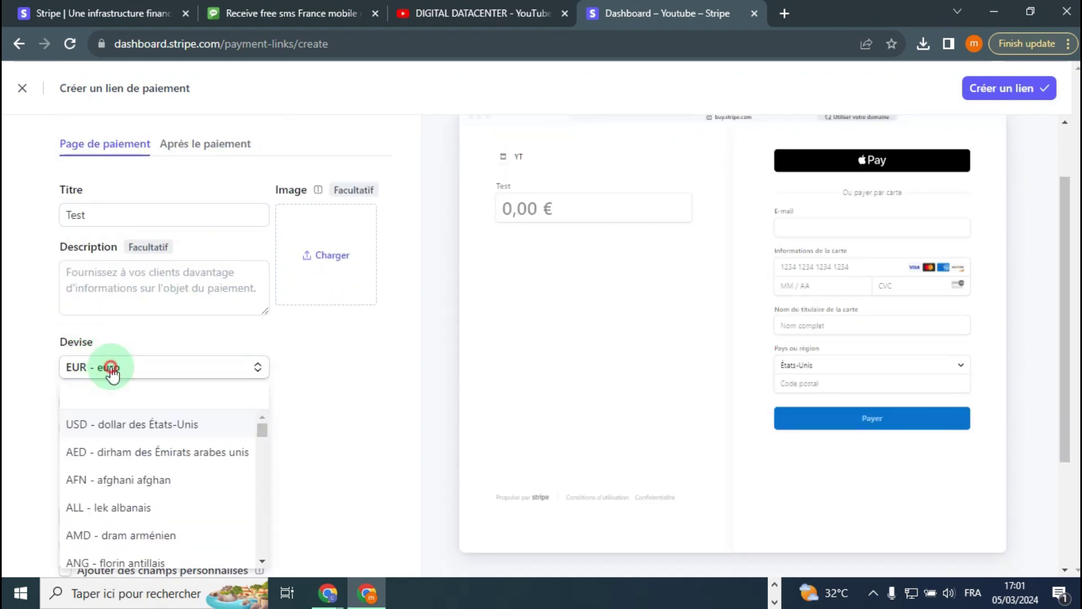
click(135, 367)
scroll(141, 365, down, 2)
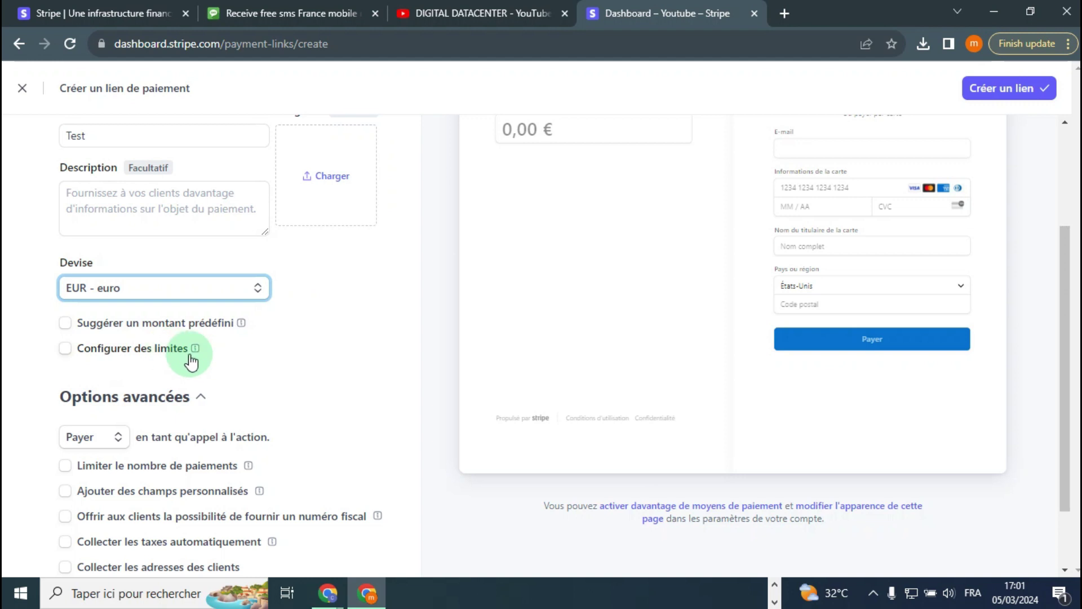
scroll(191, 364, down, 2)
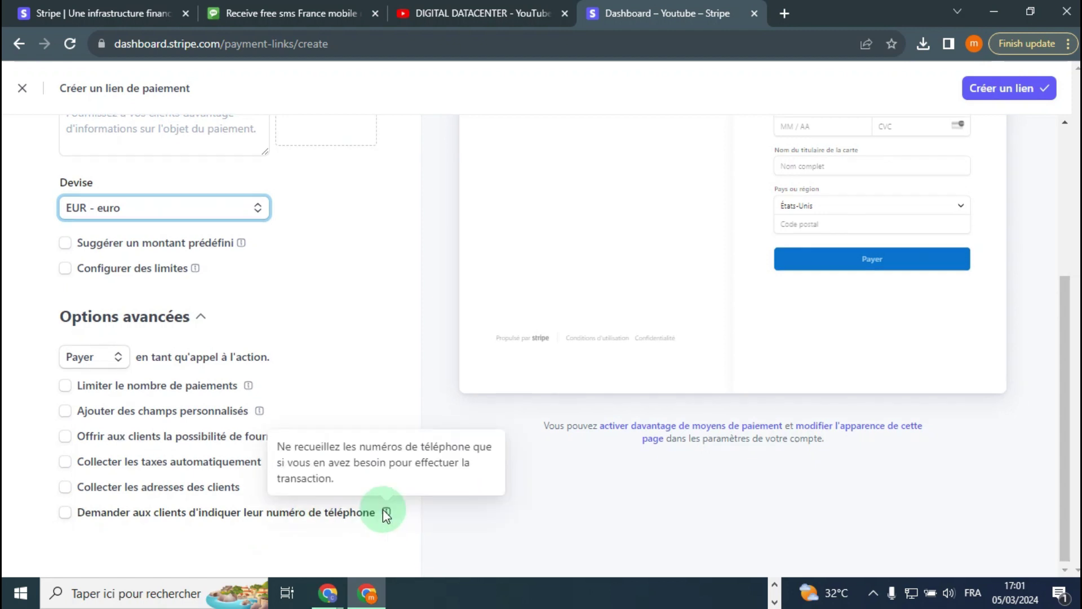
scroll(366, 428, up, 5)
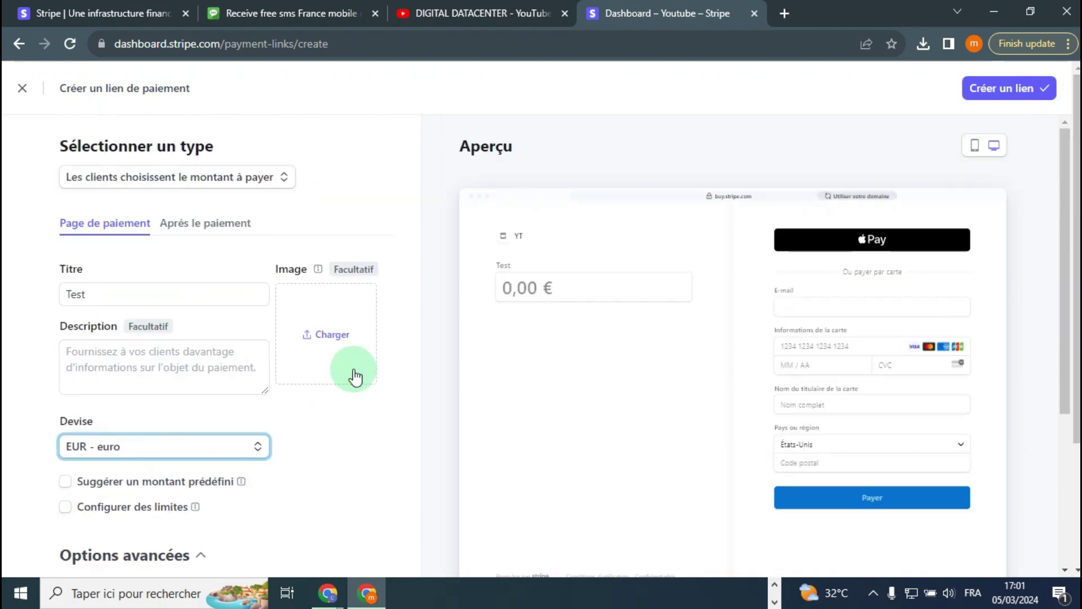
click(218, 228)
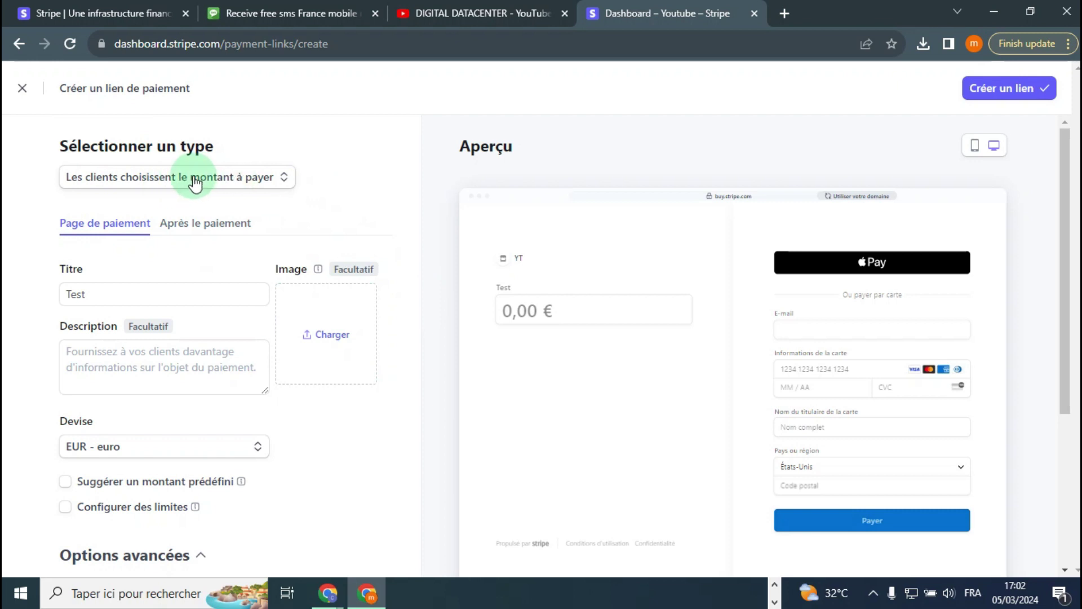
Try to create the payment link for the product "Ordinateur" and read the message about its payment methods
click(1011, 90)
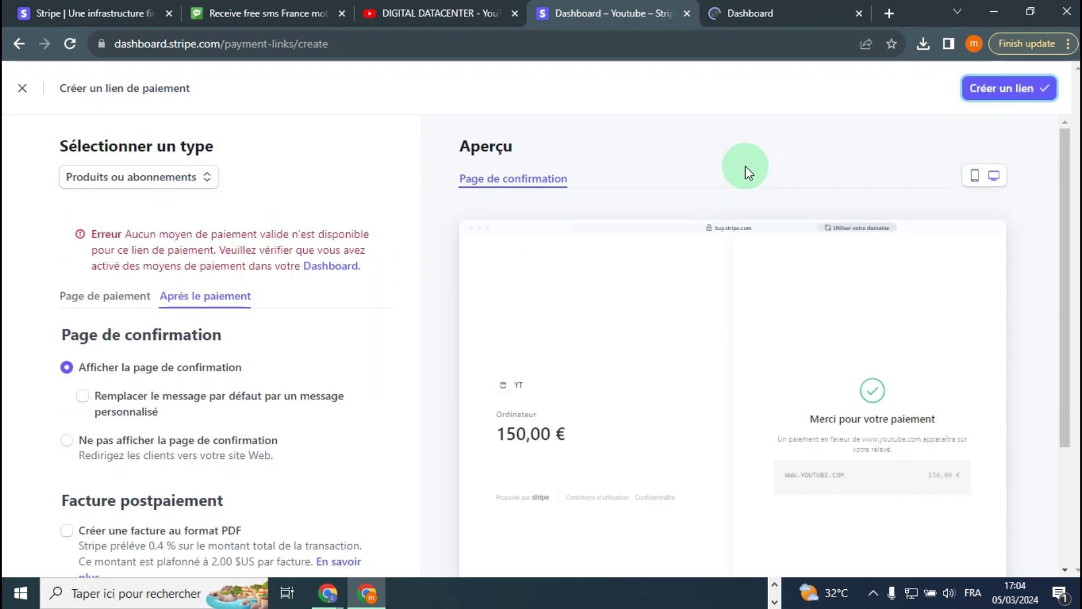
drag(126, 237, 215, 251)
click(421, 213)
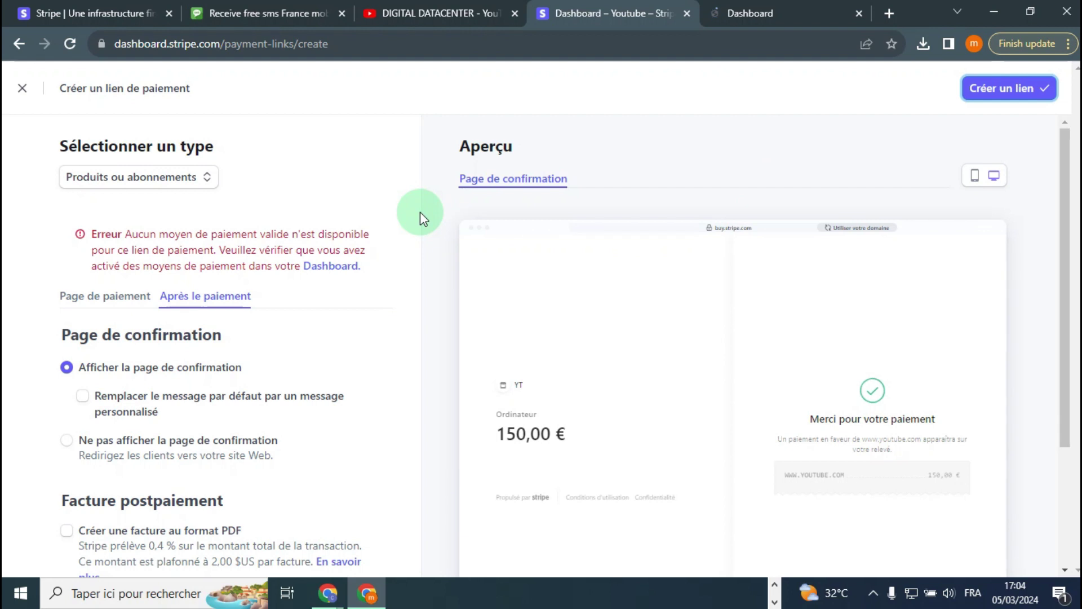